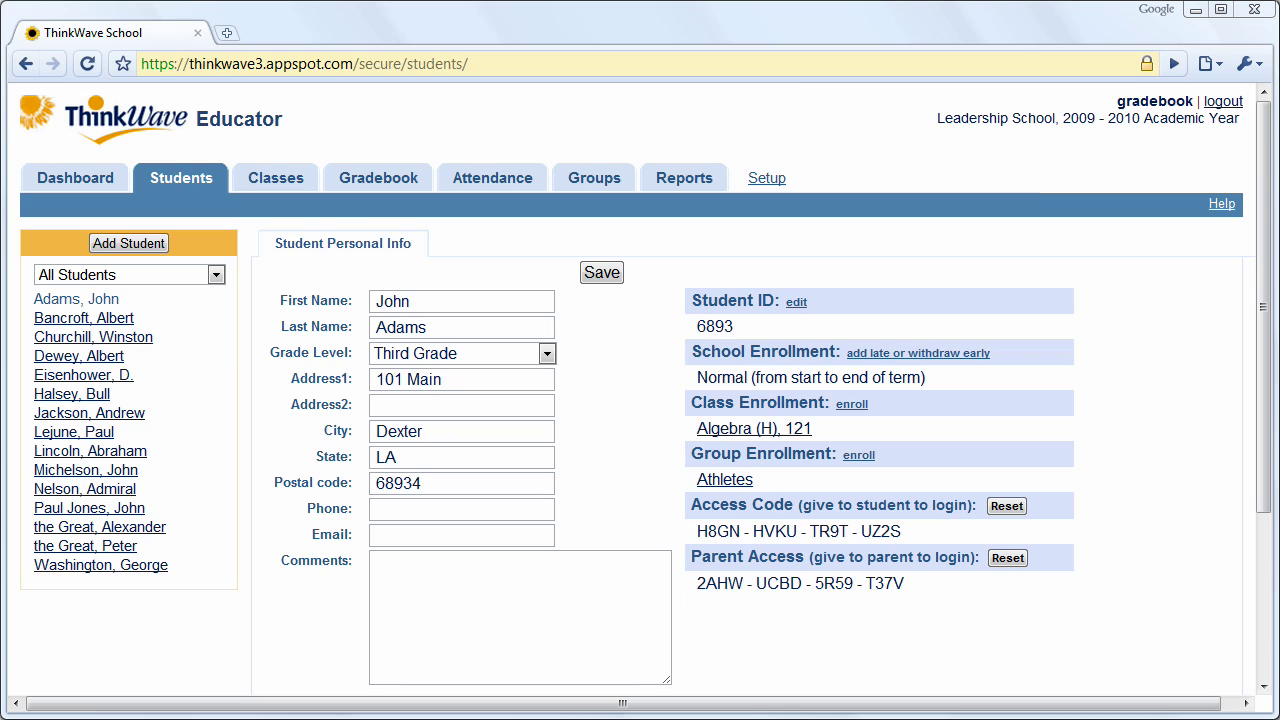
In the Biology class settings, tick Effort as an additional graded skill and save.
left_click(1264, 688)
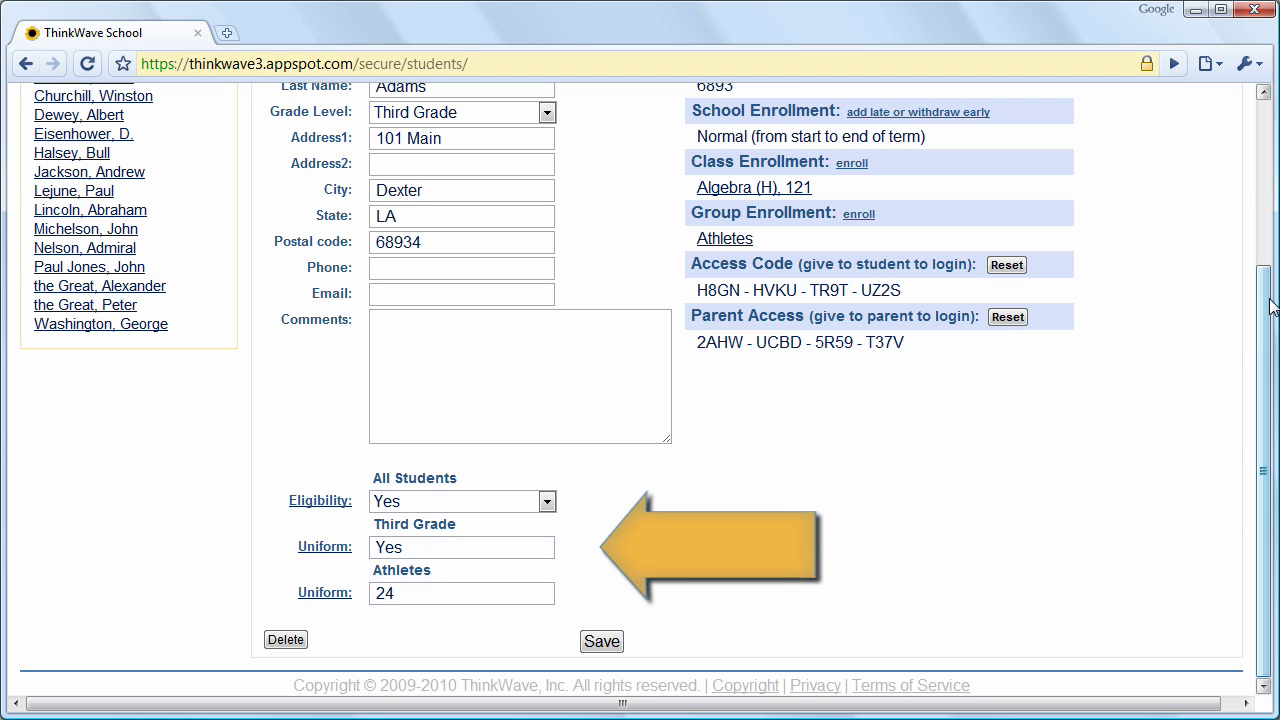
left_click(1264, 170)
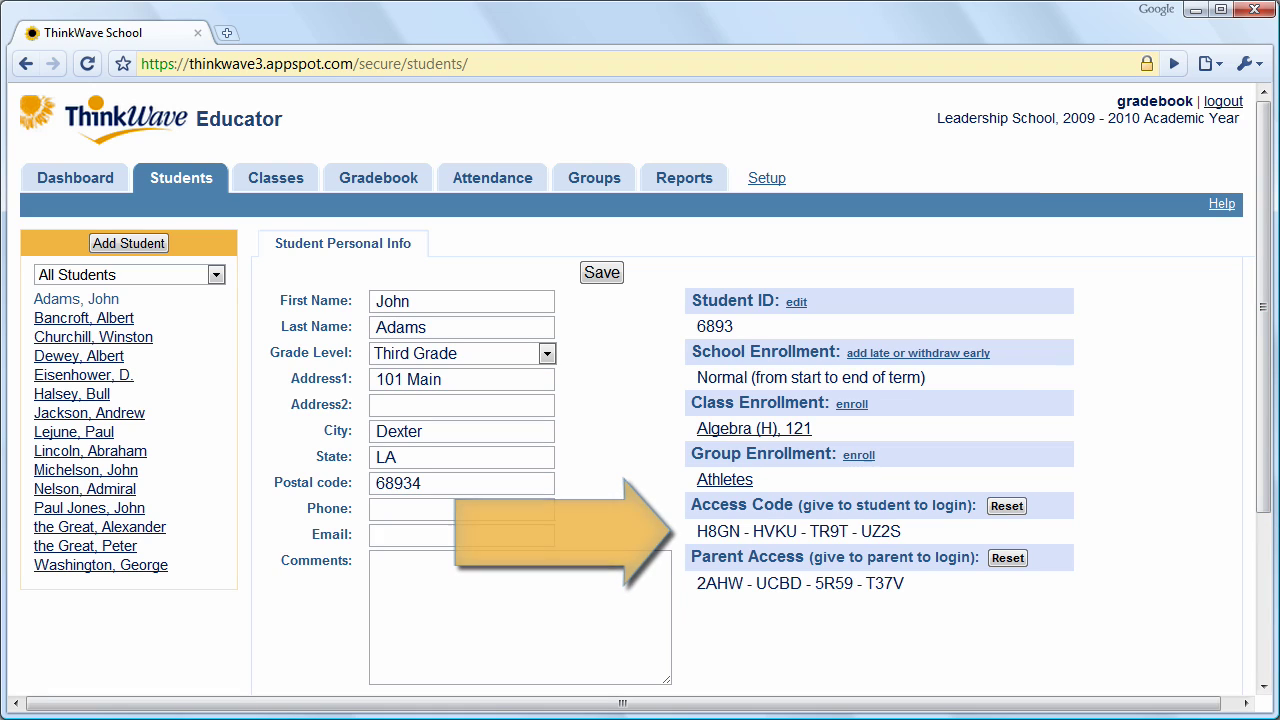
left_click(278, 180)
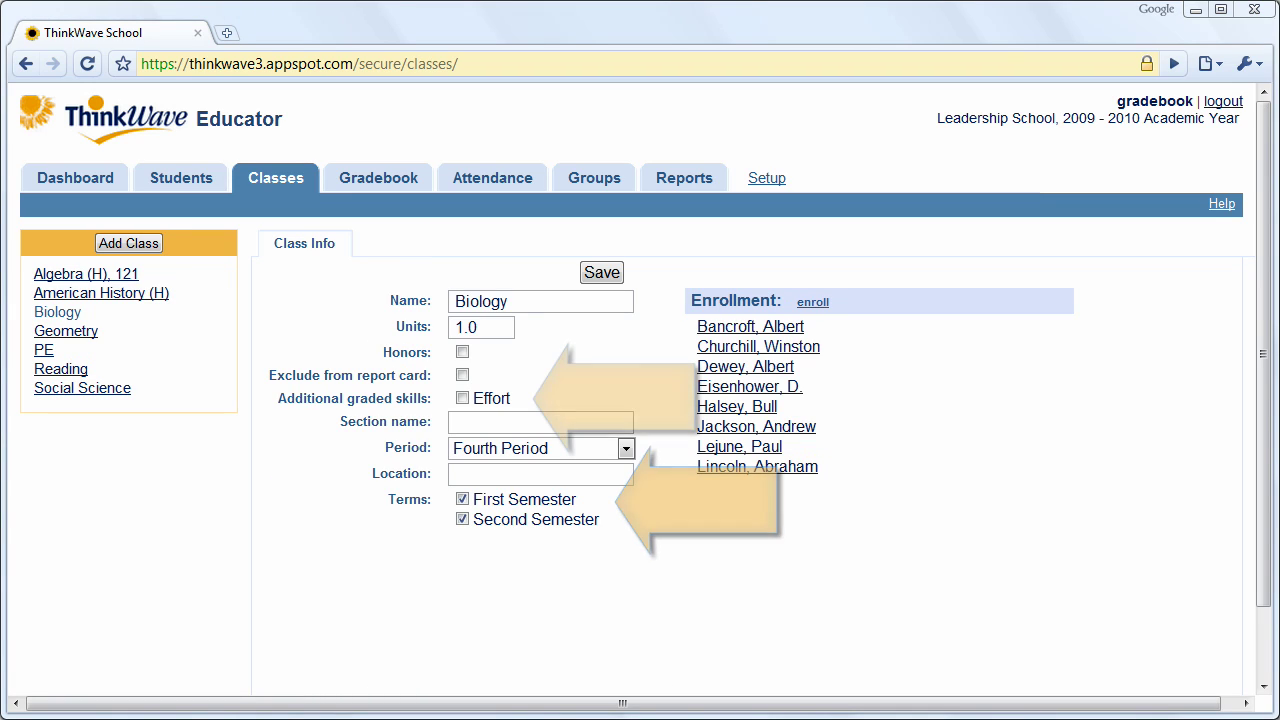
left_click(462, 398)
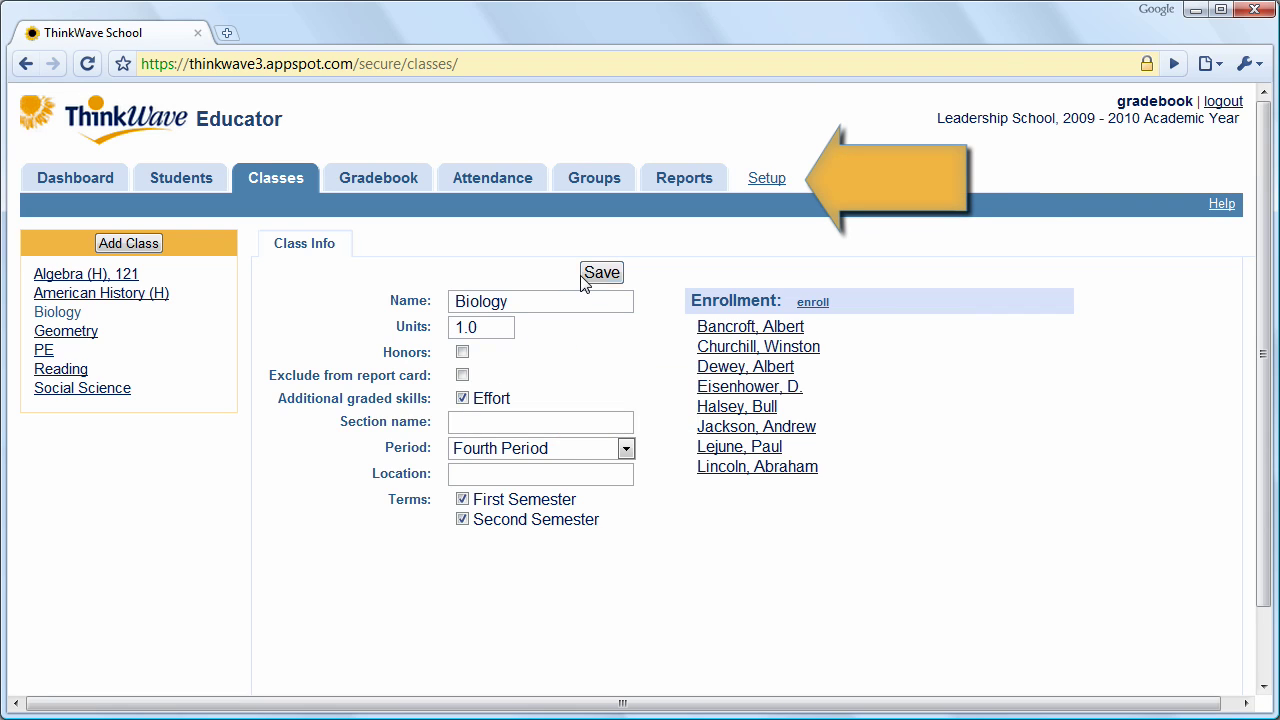
left_click(585, 279)
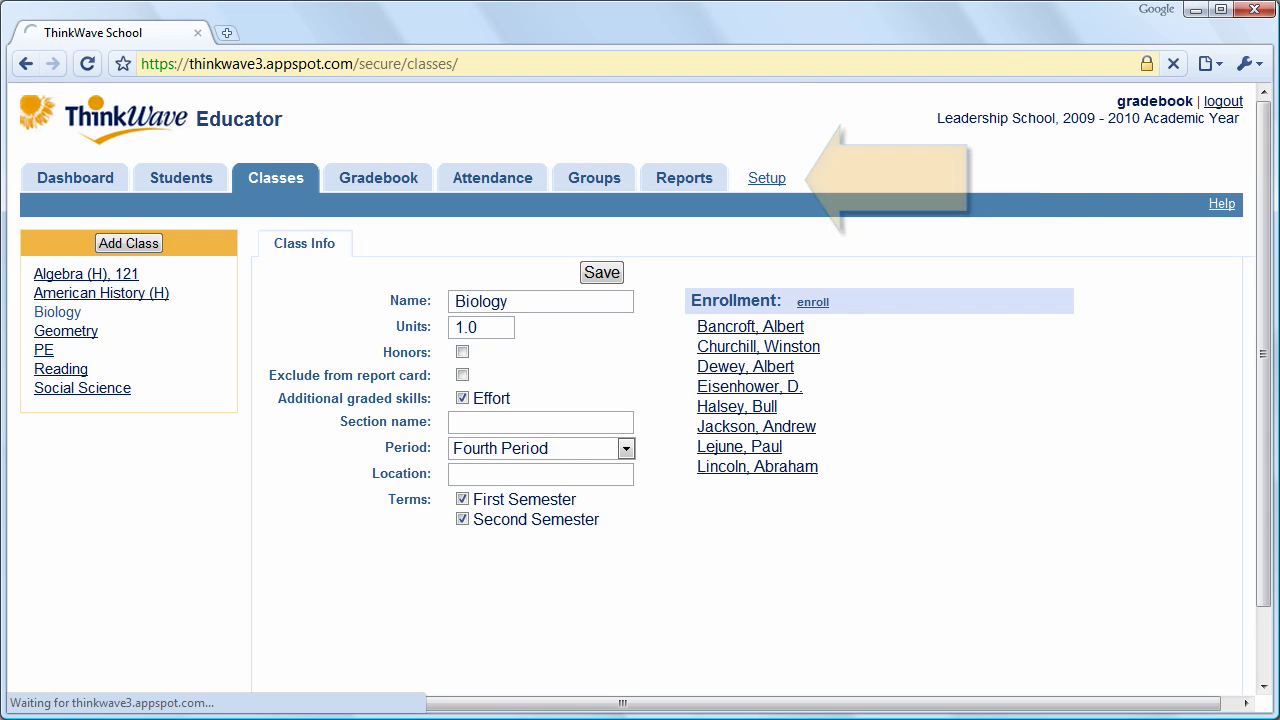
View the Classes help page, return, and bring up Biology's gradebook.
left_click(1229, 210)
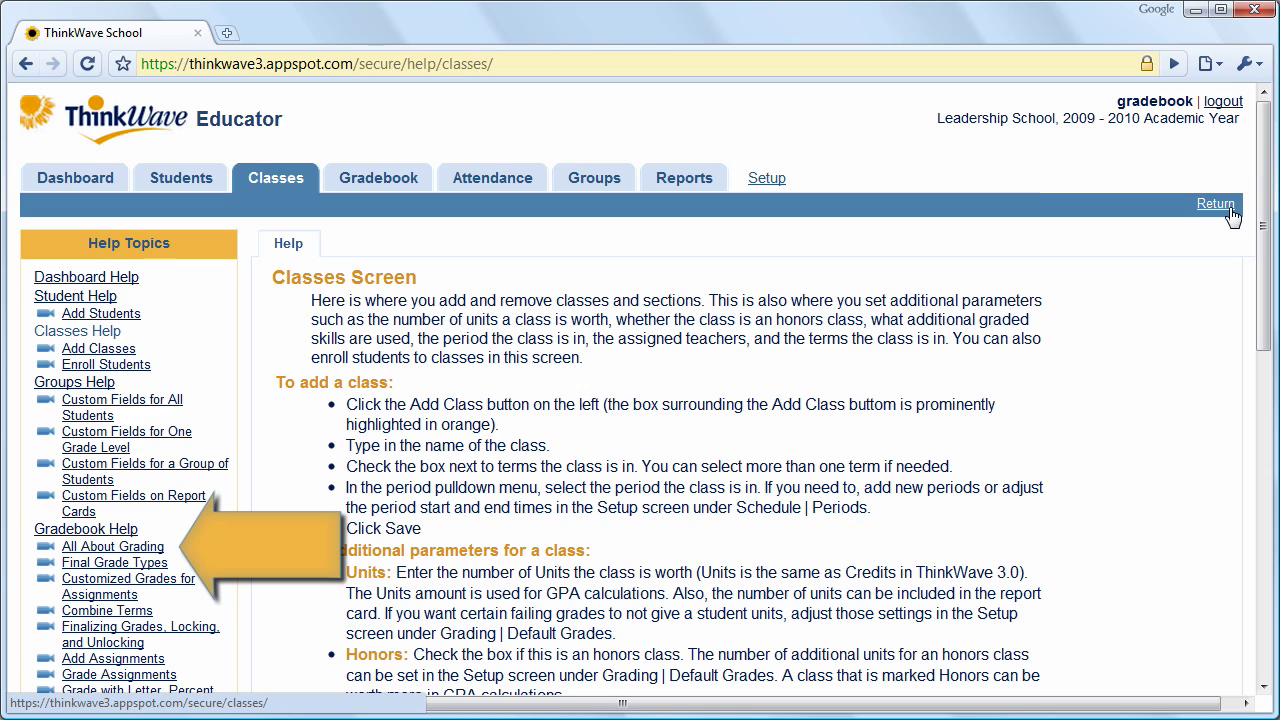
left_click(1229, 210)
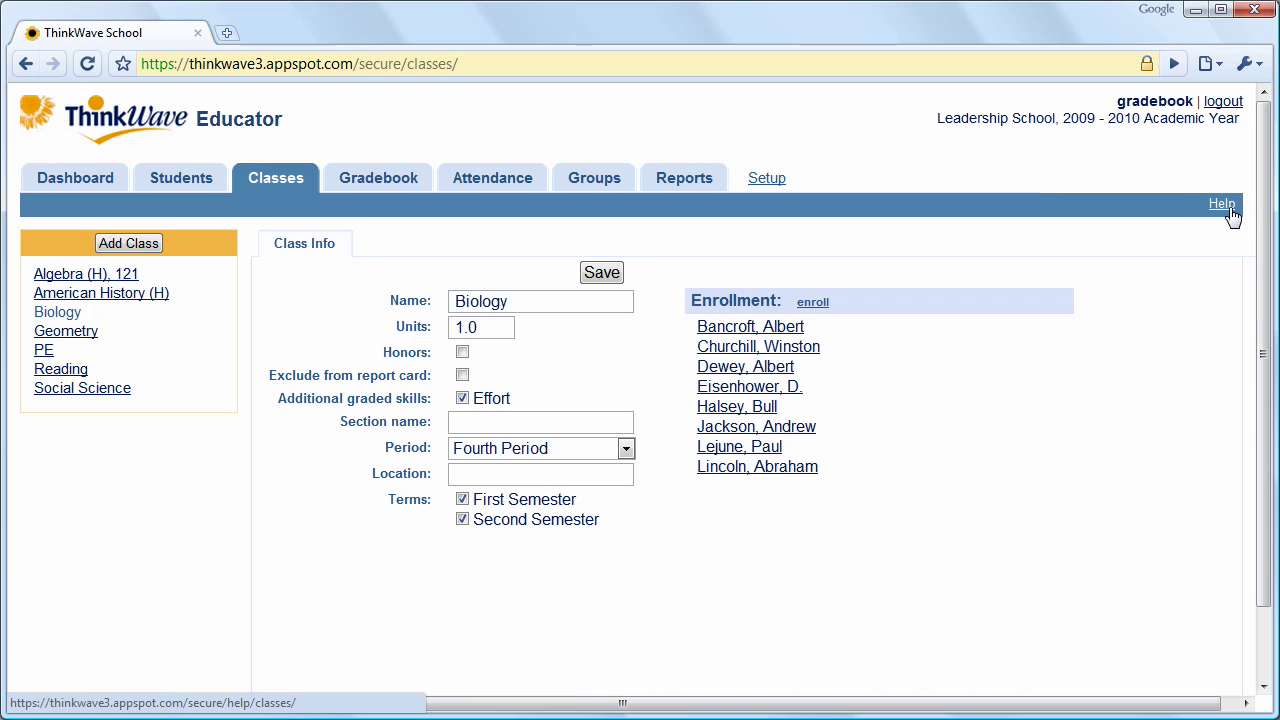
left_click(395, 184)
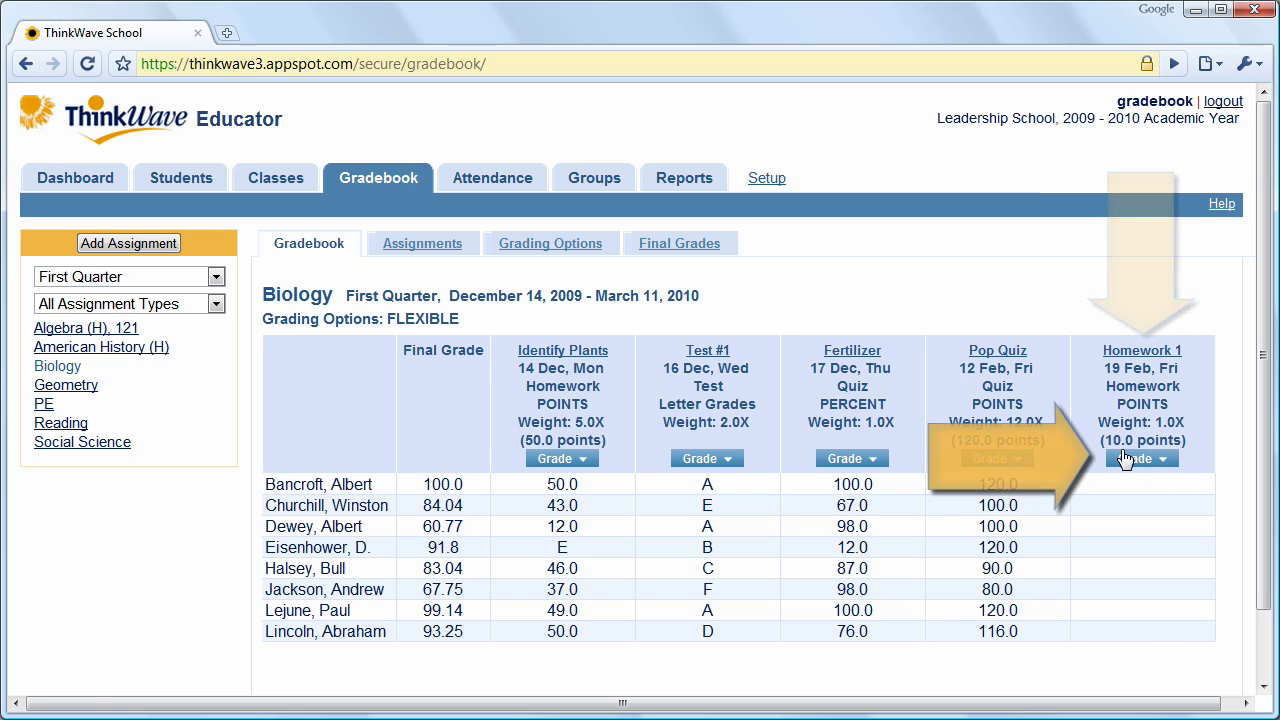
Enter Homework 1 scores 10, E, 9 and M for the first four students.
left_click(1125, 458)
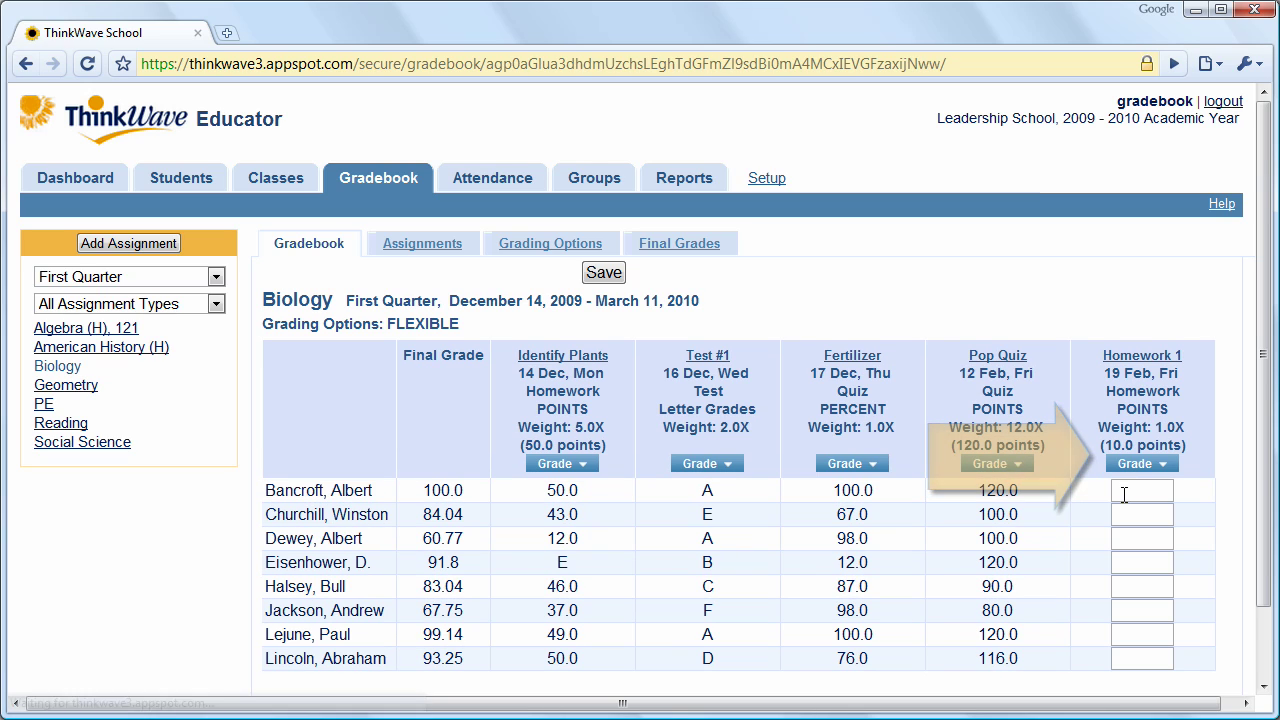
left_click(1124, 494)
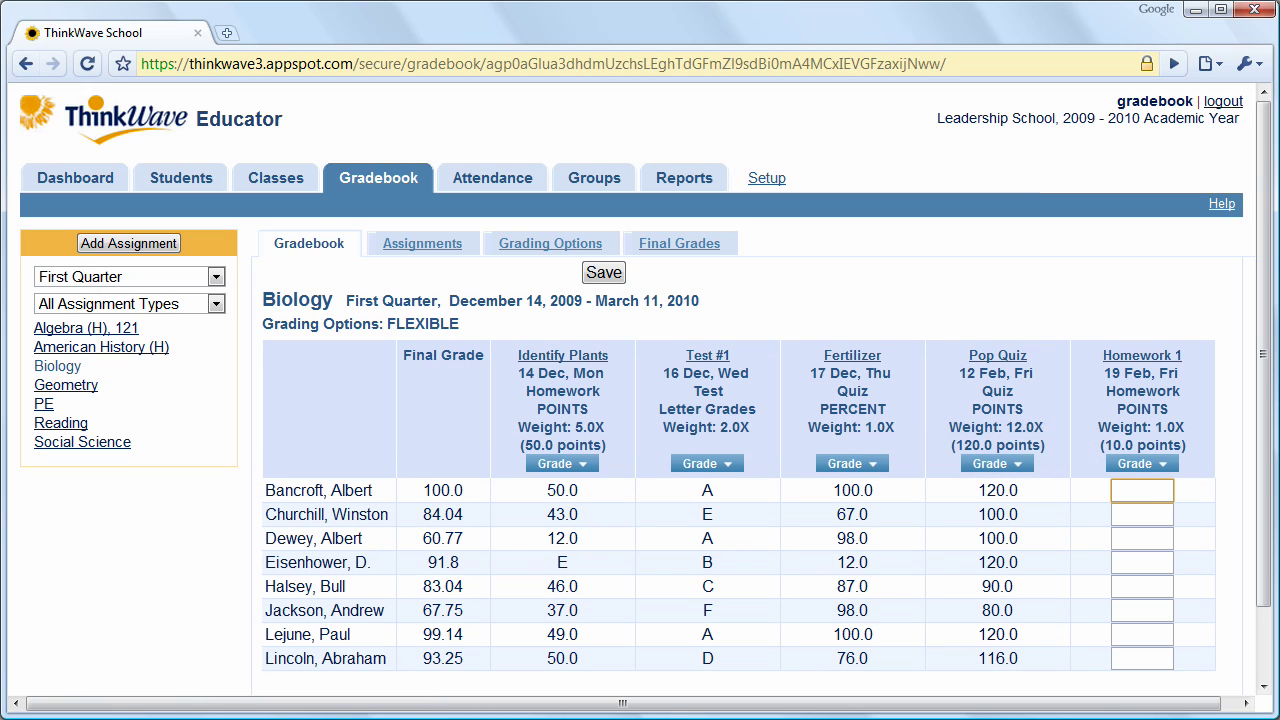
type("10")
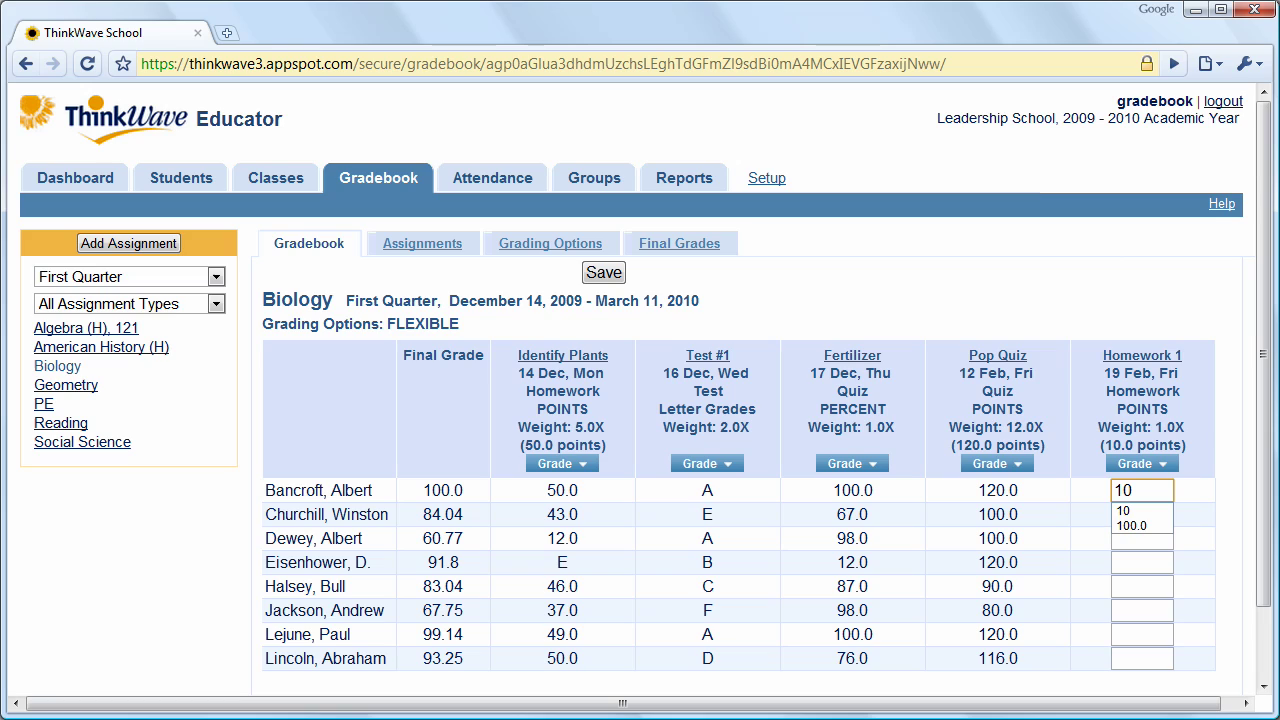
key("Tab")
type("E")
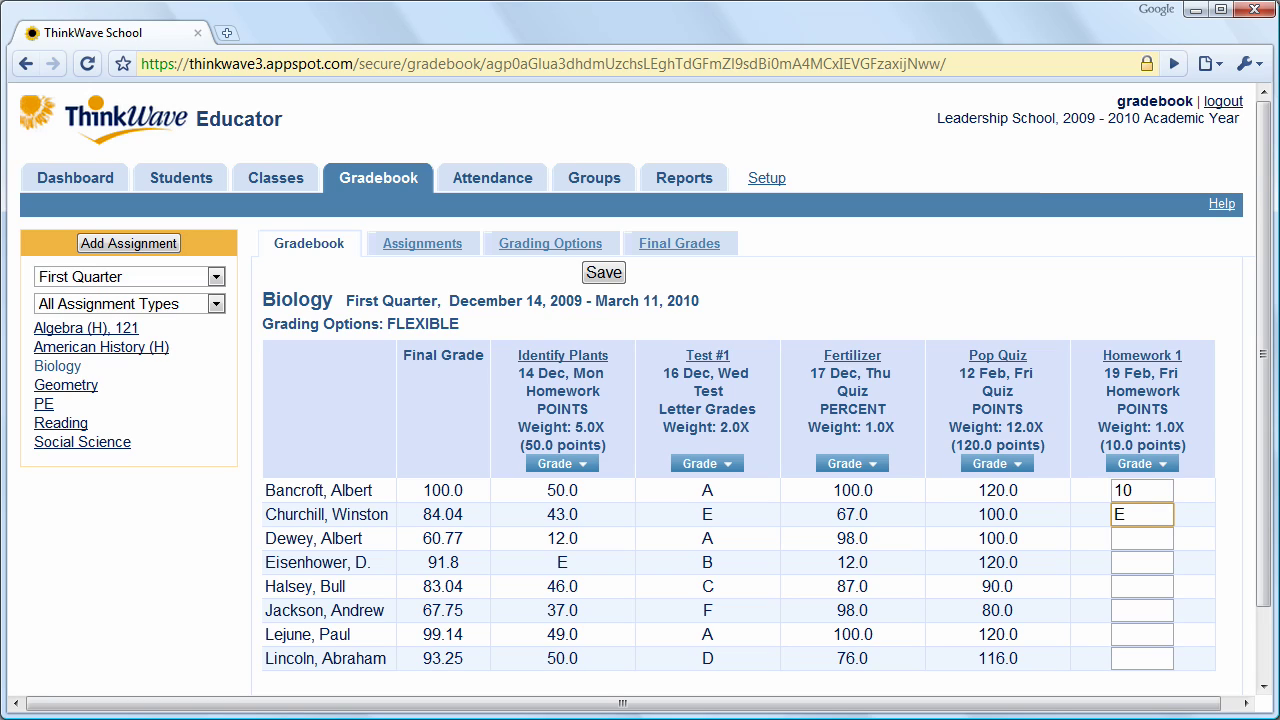
left_click(1141, 538)
type("9")
left_click(1141, 562)
type("M")
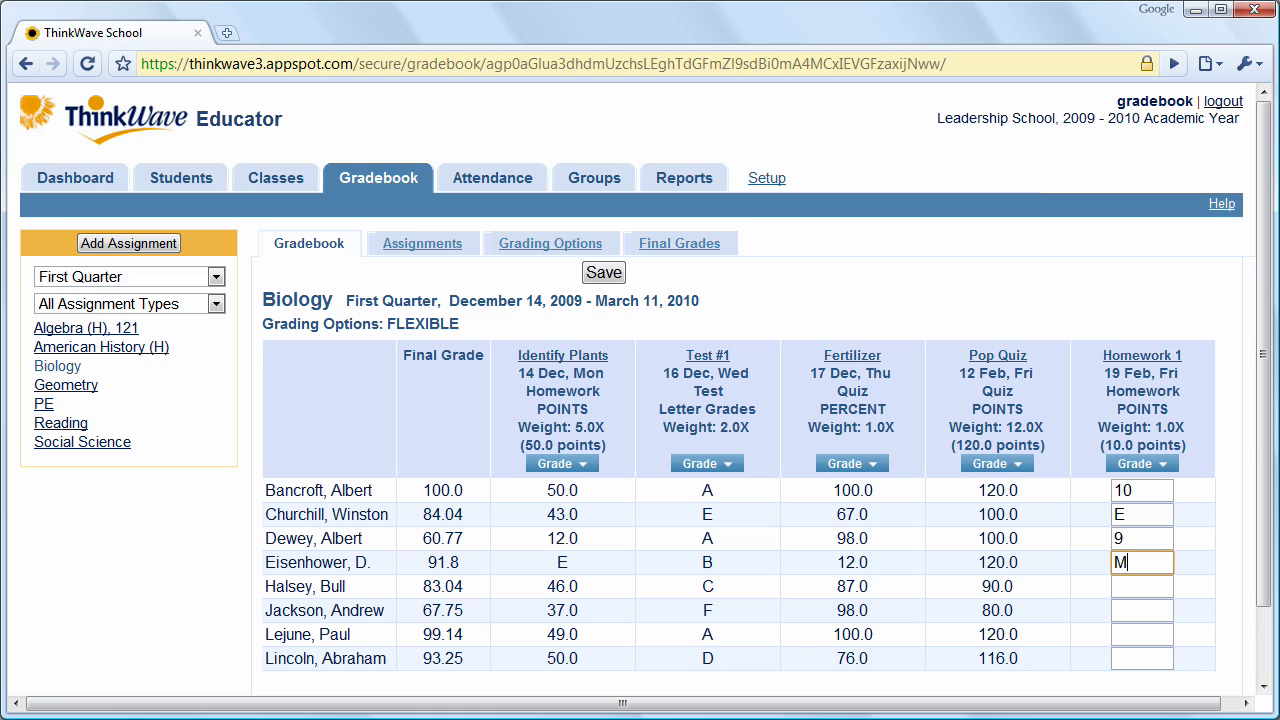
Enter Homework 1 scores 10, 8, 9 and 10 for the last four students and save.
left_click(1141, 586)
type("10")
left_click(1141, 610)
type("8")
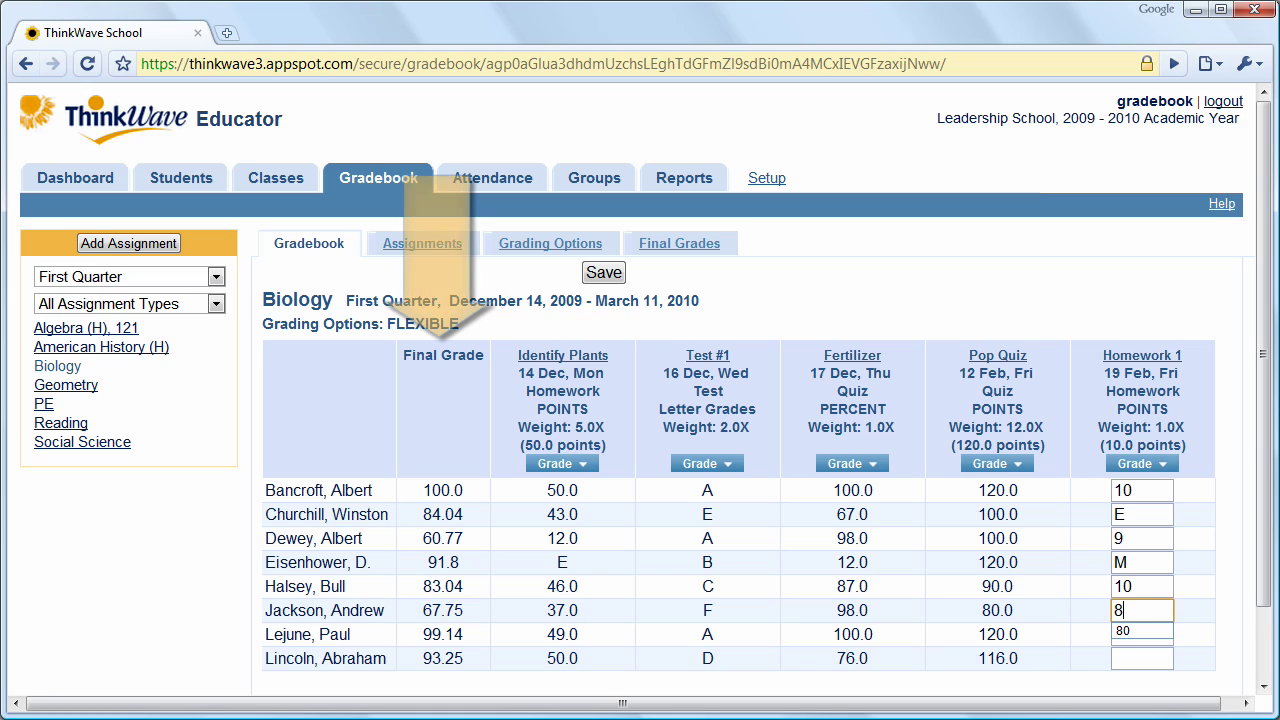
left_click(1141, 634)
type("9")
left_click(1141, 658)
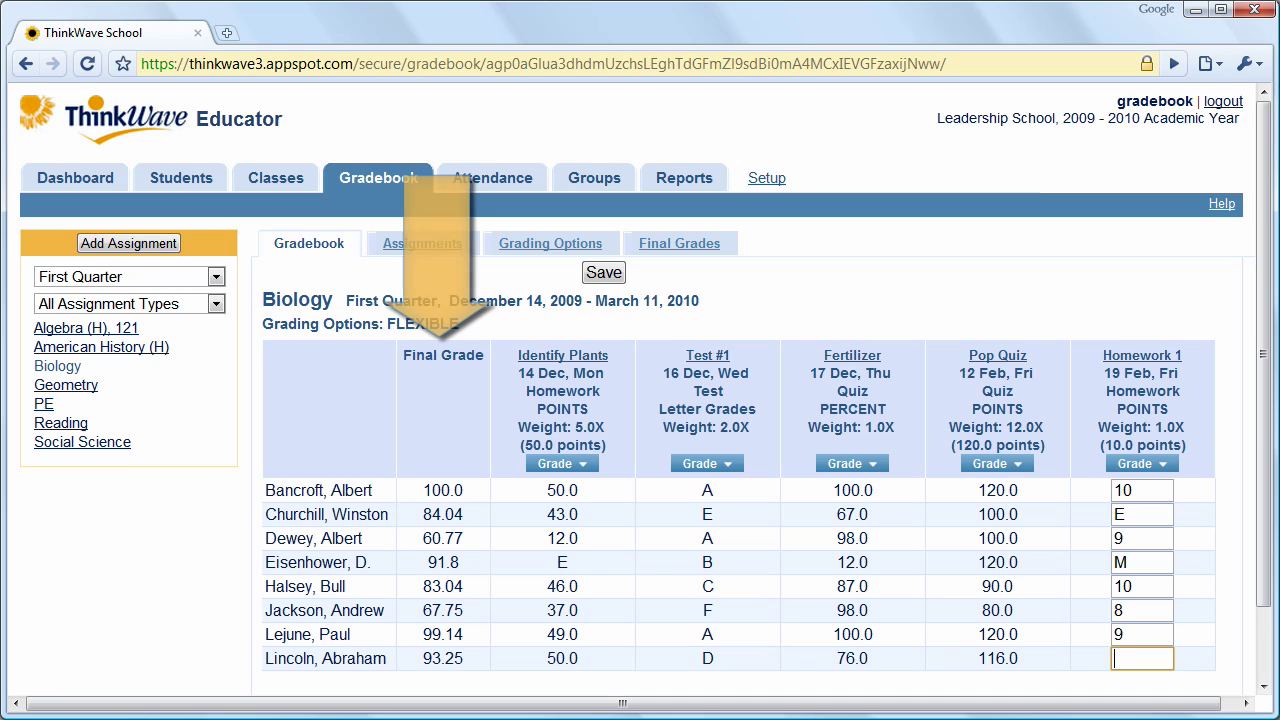
type("10")
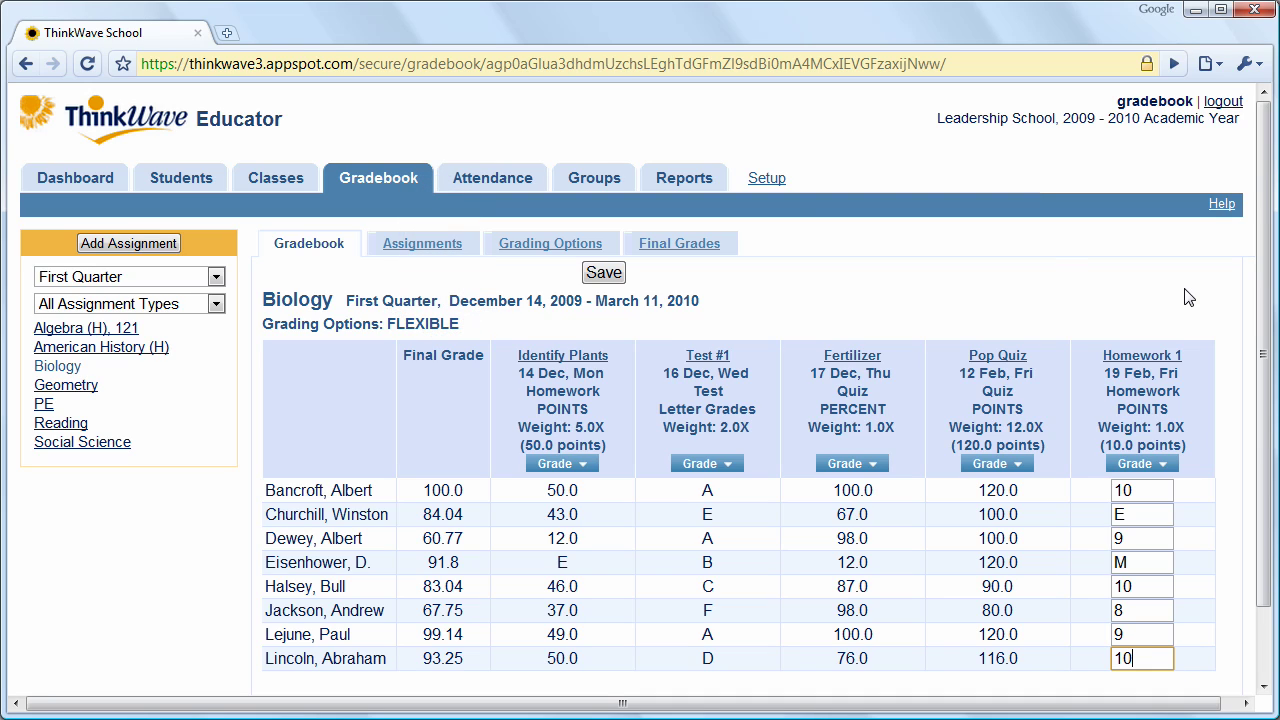
left_click(613, 277)
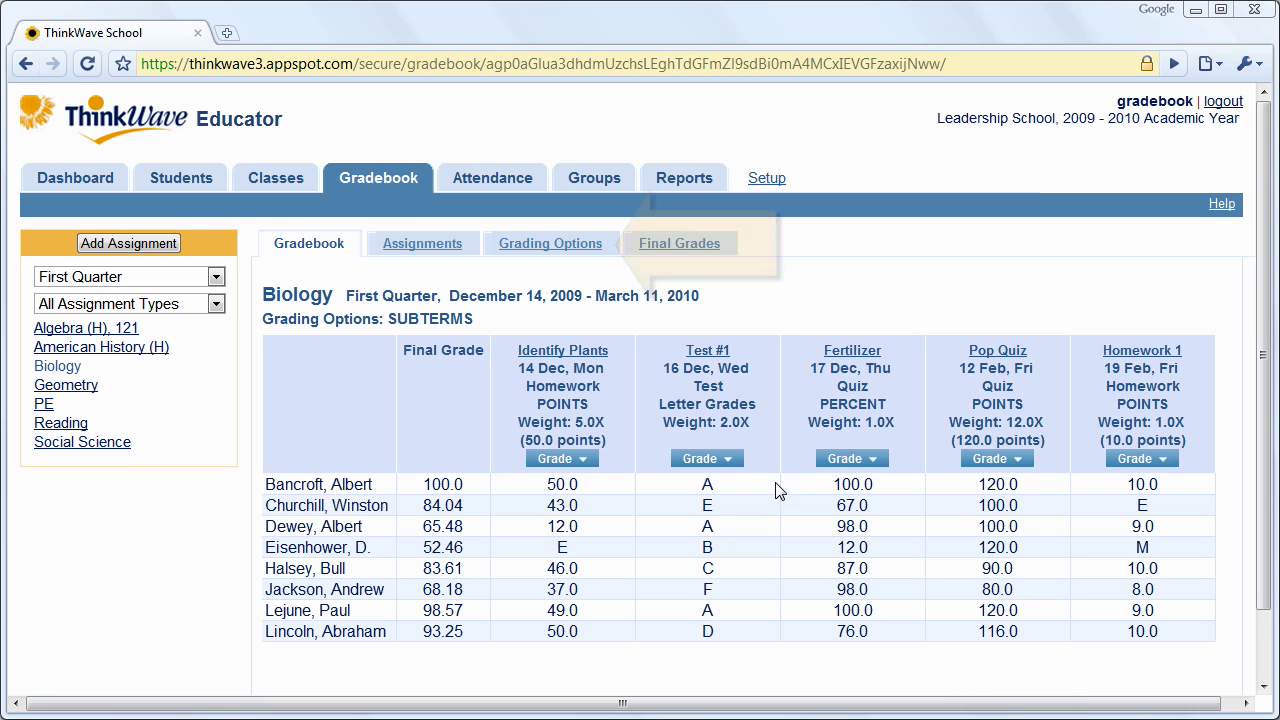
Review Biology's grading options, then go to its First Quarter final grades.
left_click(567, 244)
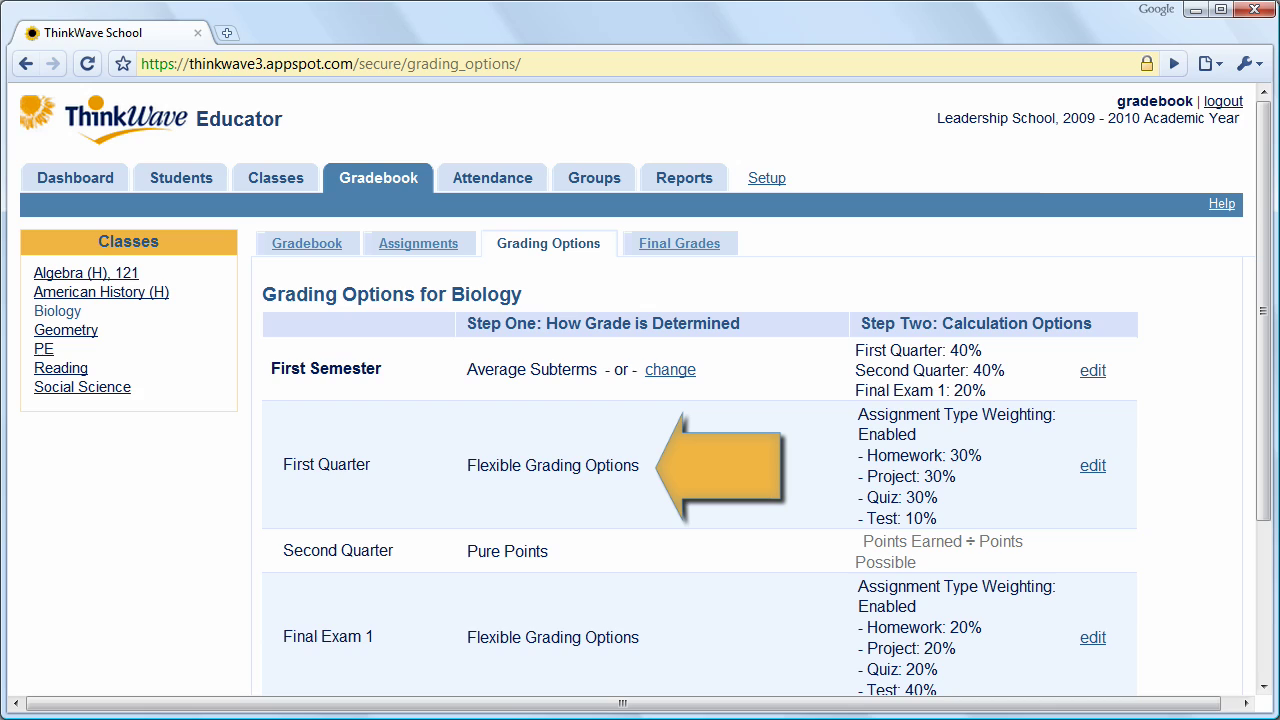
left_click(689, 248)
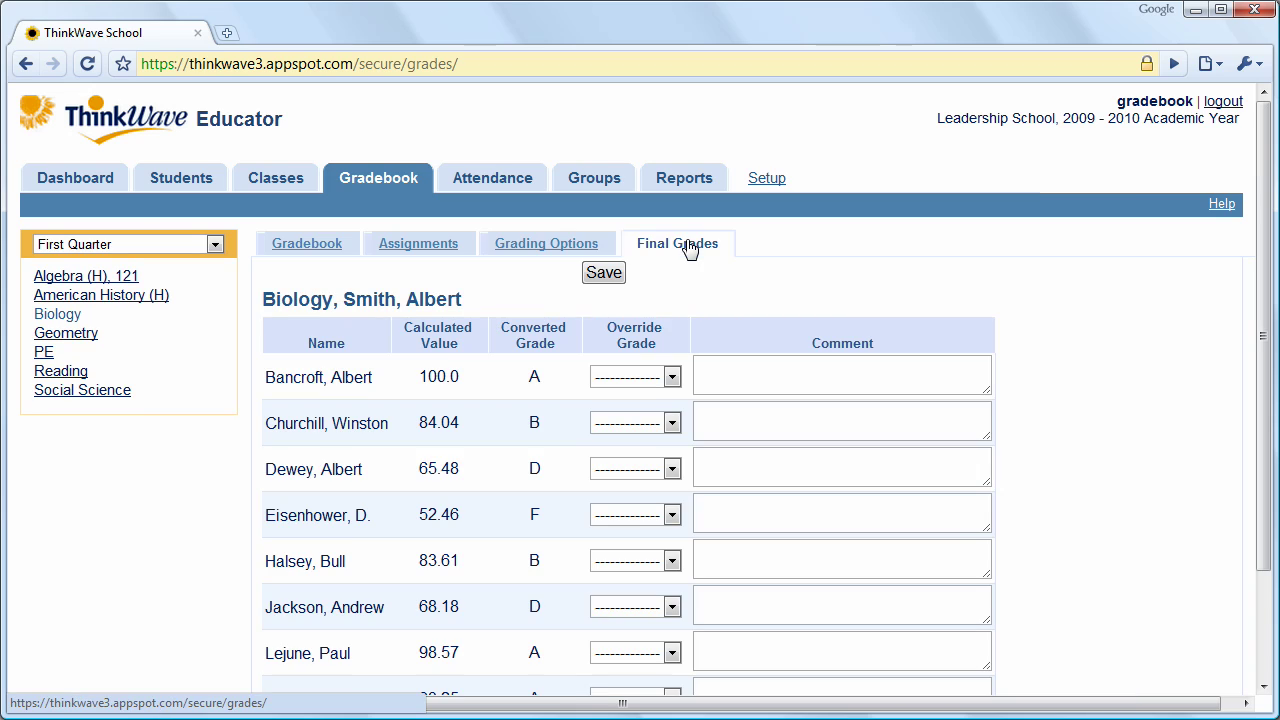
Change the second student's final grade from B to A, comment 'Excellent', and save.
left_click(672, 423)
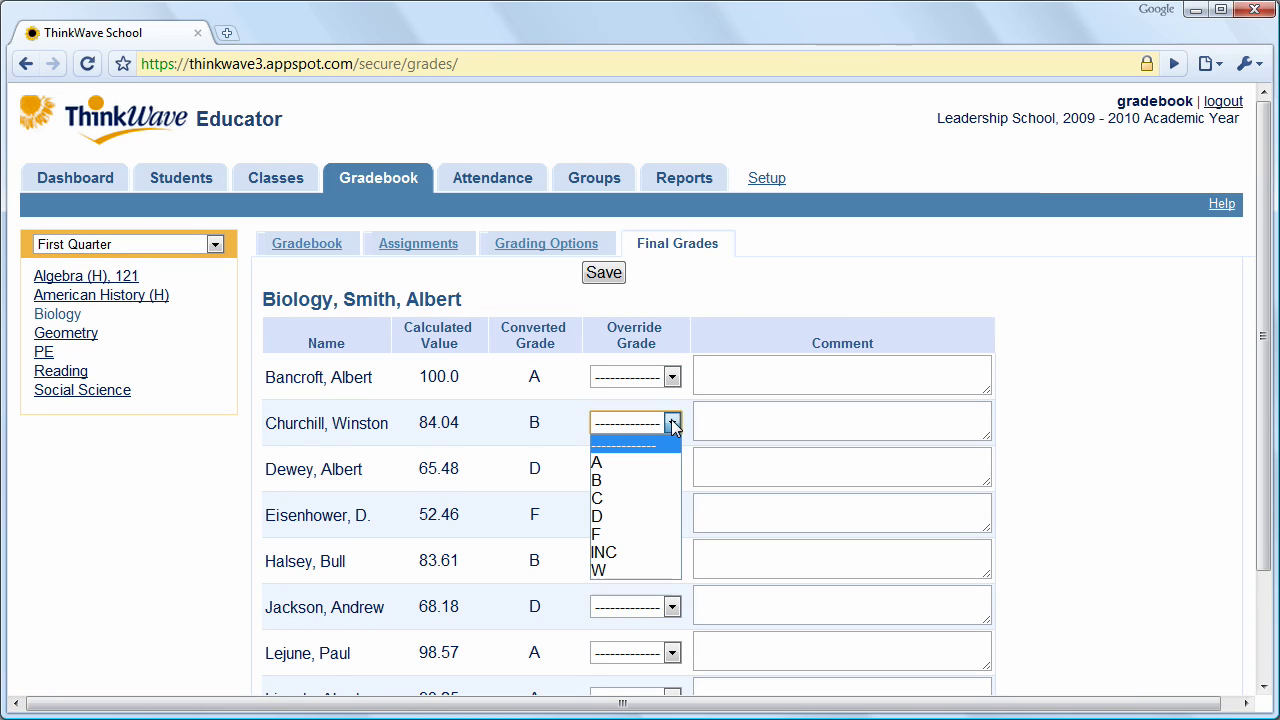
left_click(660, 458)
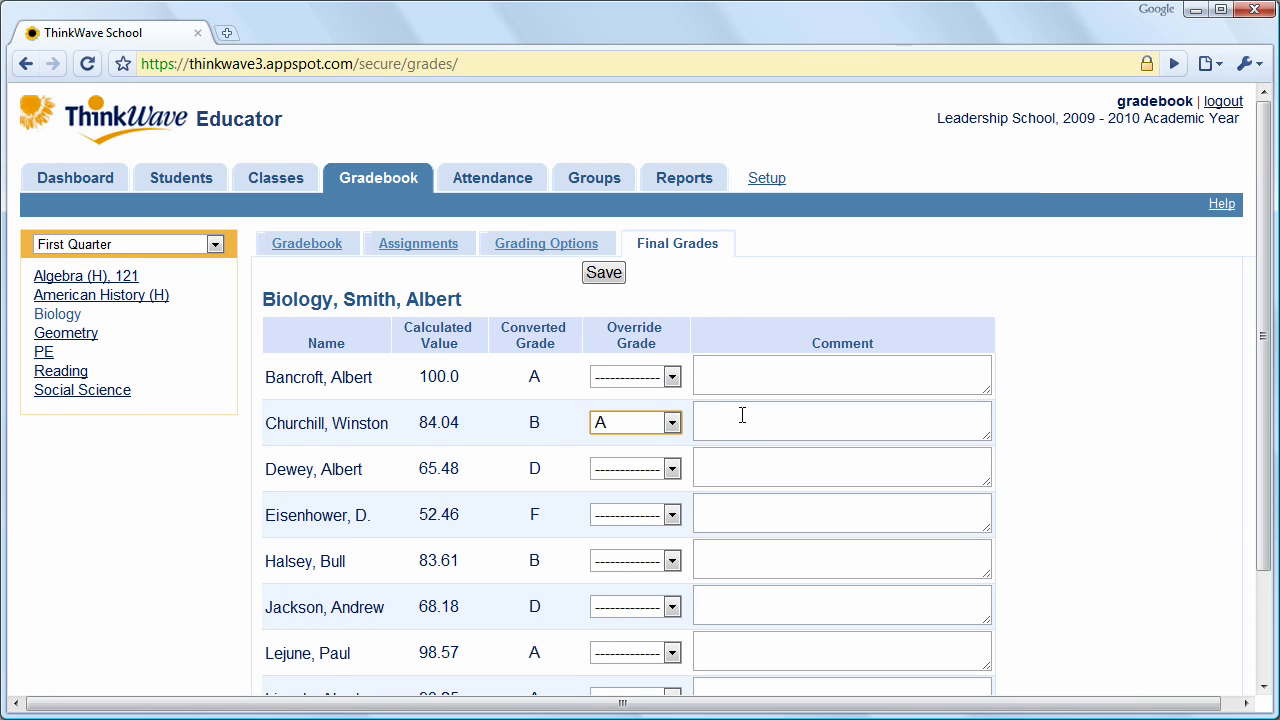
left_click(742, 415)
type("E")
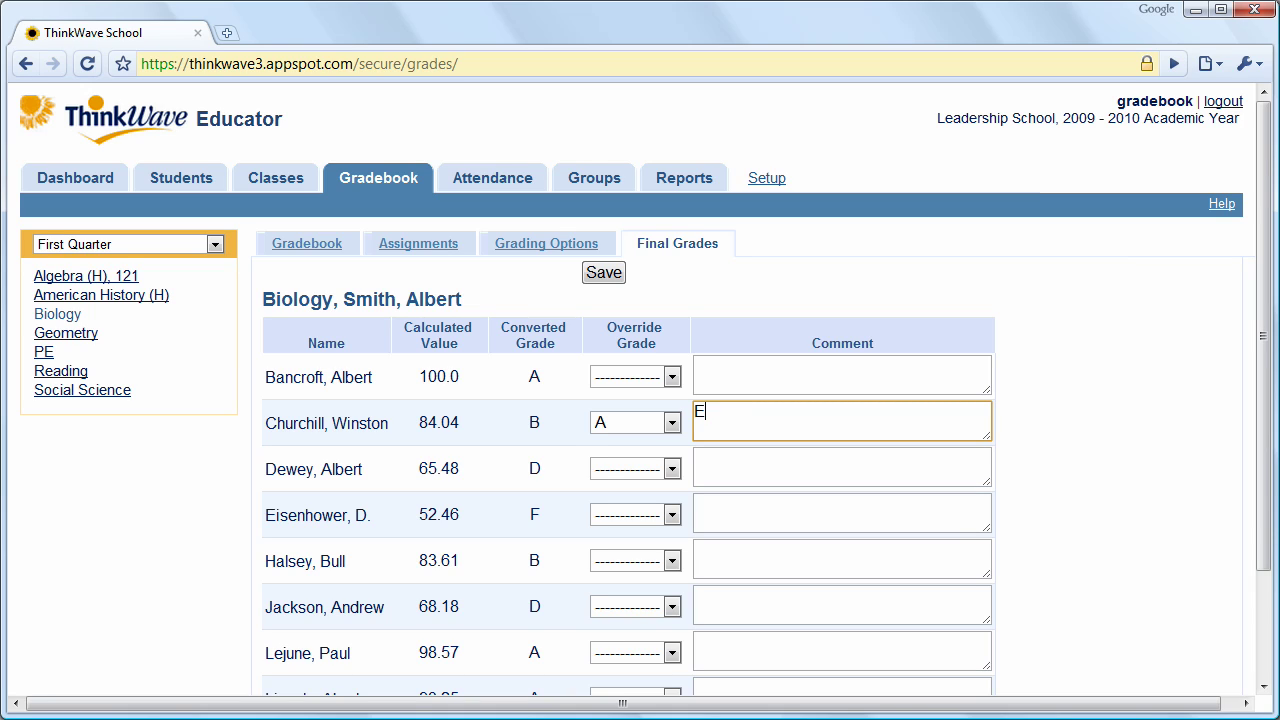
type("xcellent")
left_click(618, 273)
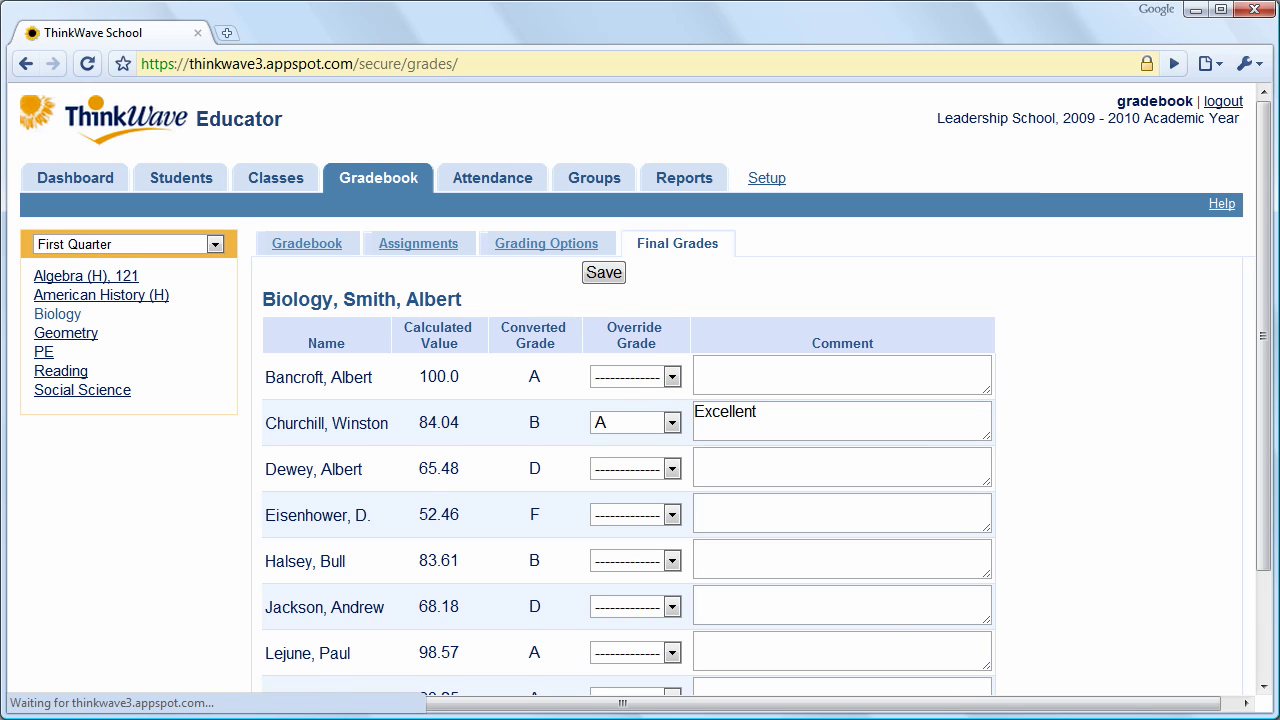
Inspect grade type A in Setup's grade types, then go back to the Setup overview.
left_click(767, 180)
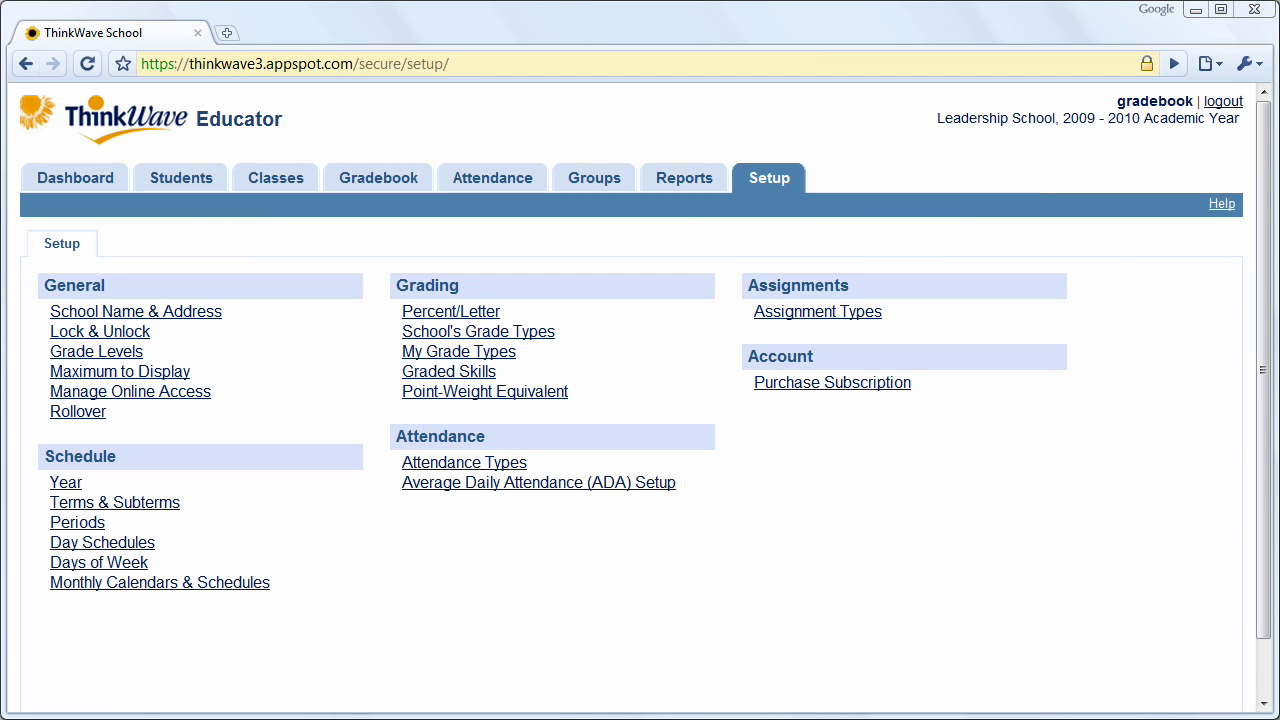
left_click(479, 340)
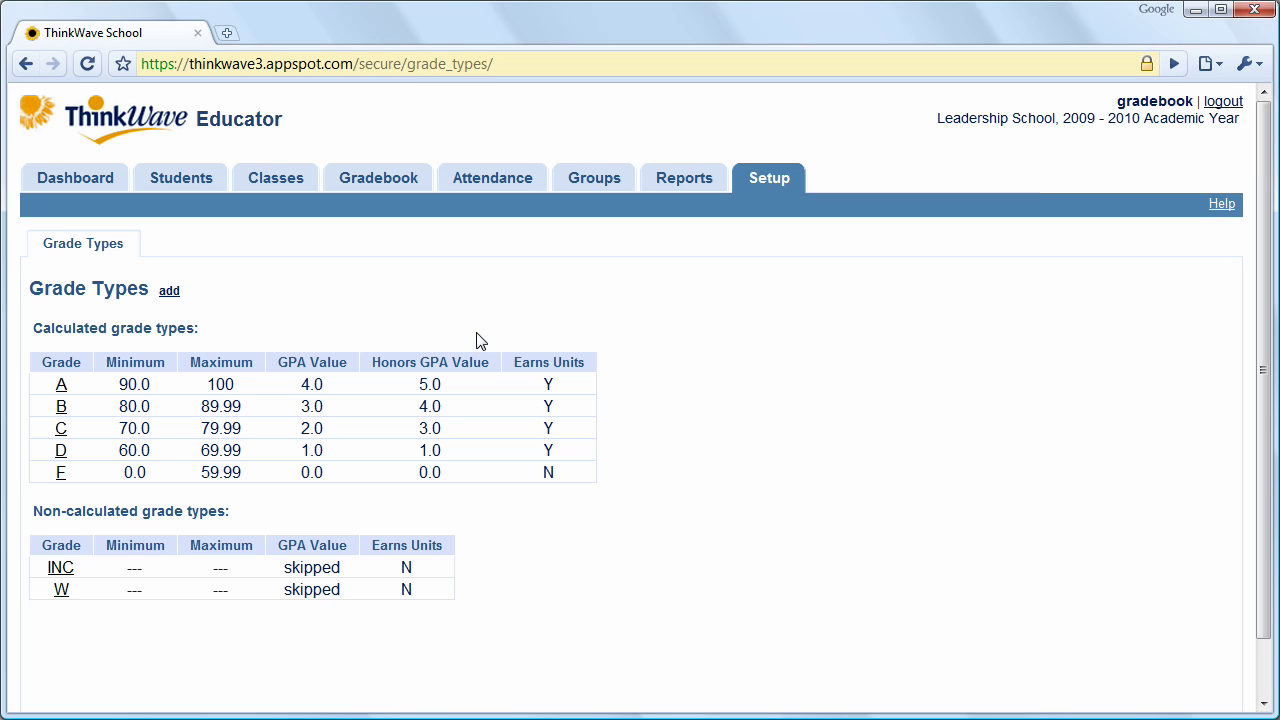
left_click(60, 386)
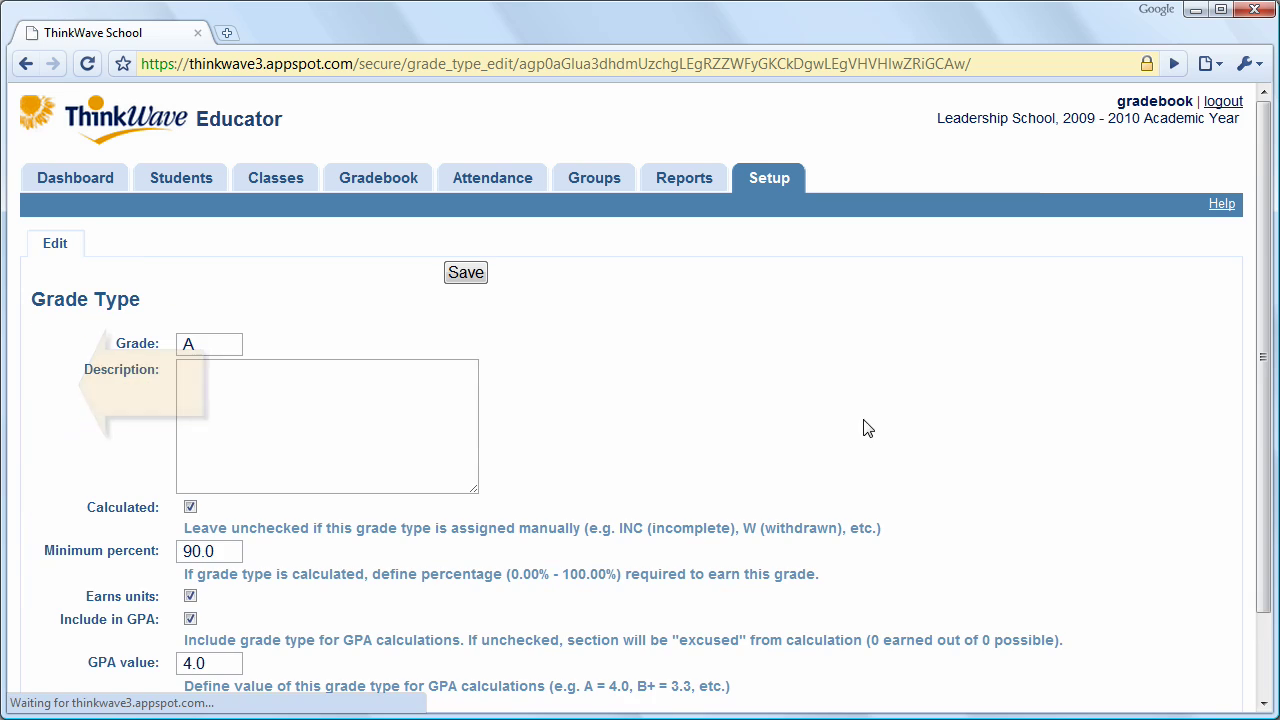
left_click(1264, 705)
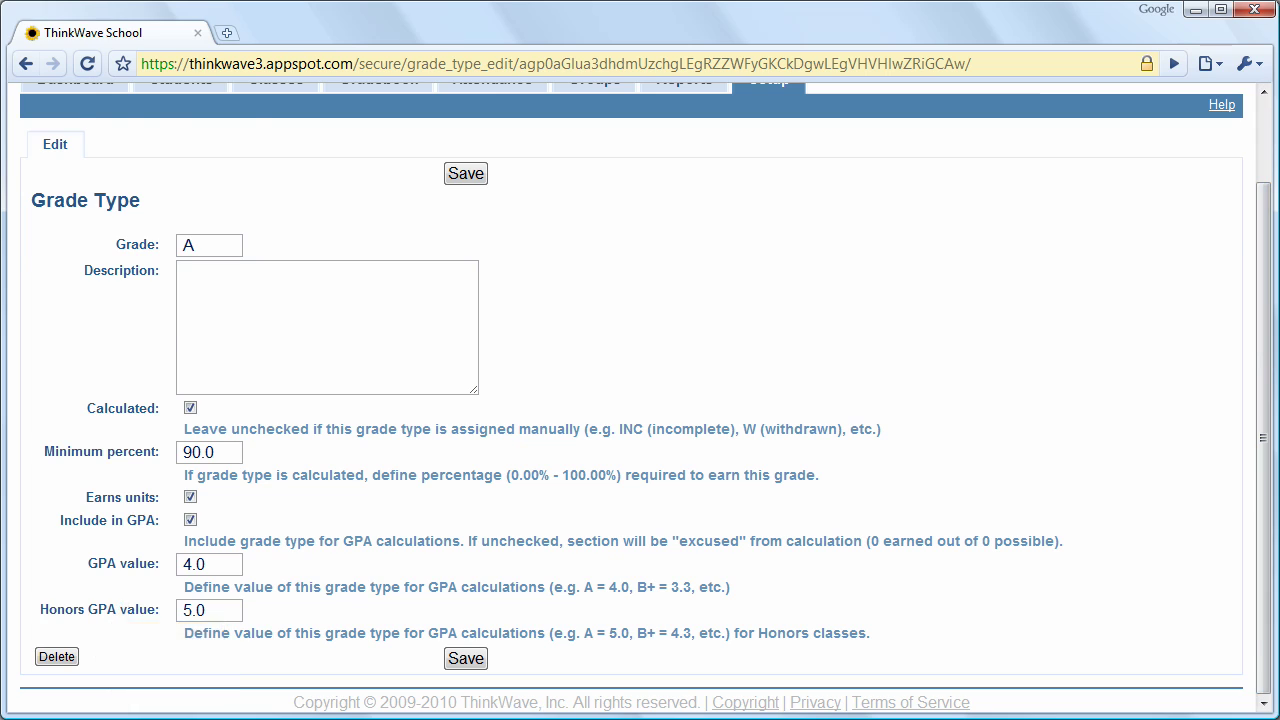
left_click(769, 80)
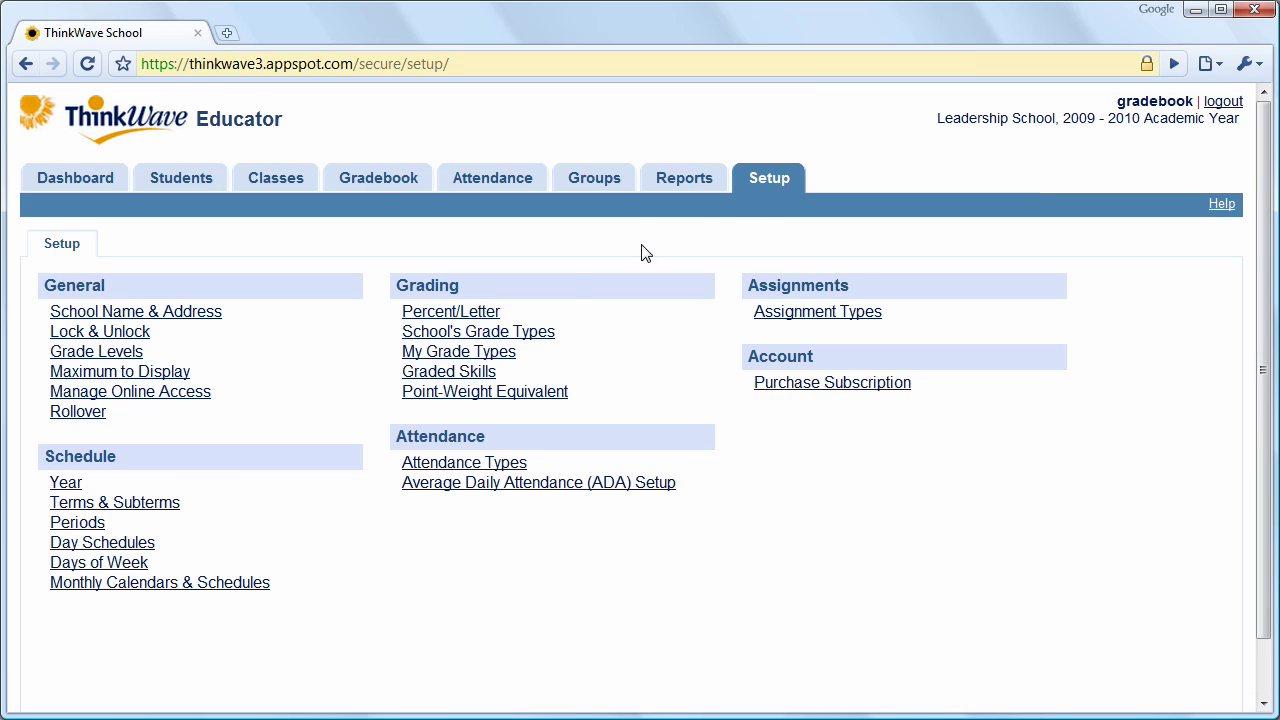
left_click(459, 352)
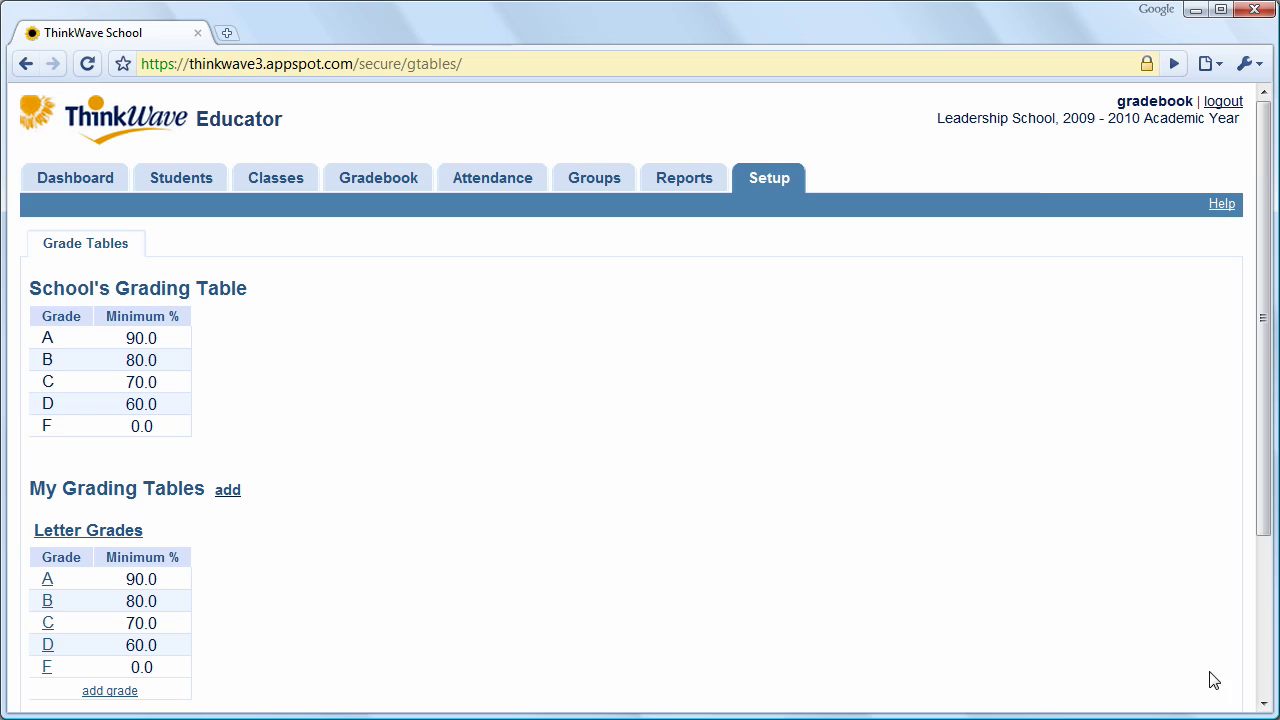
left_click(1264, 704)
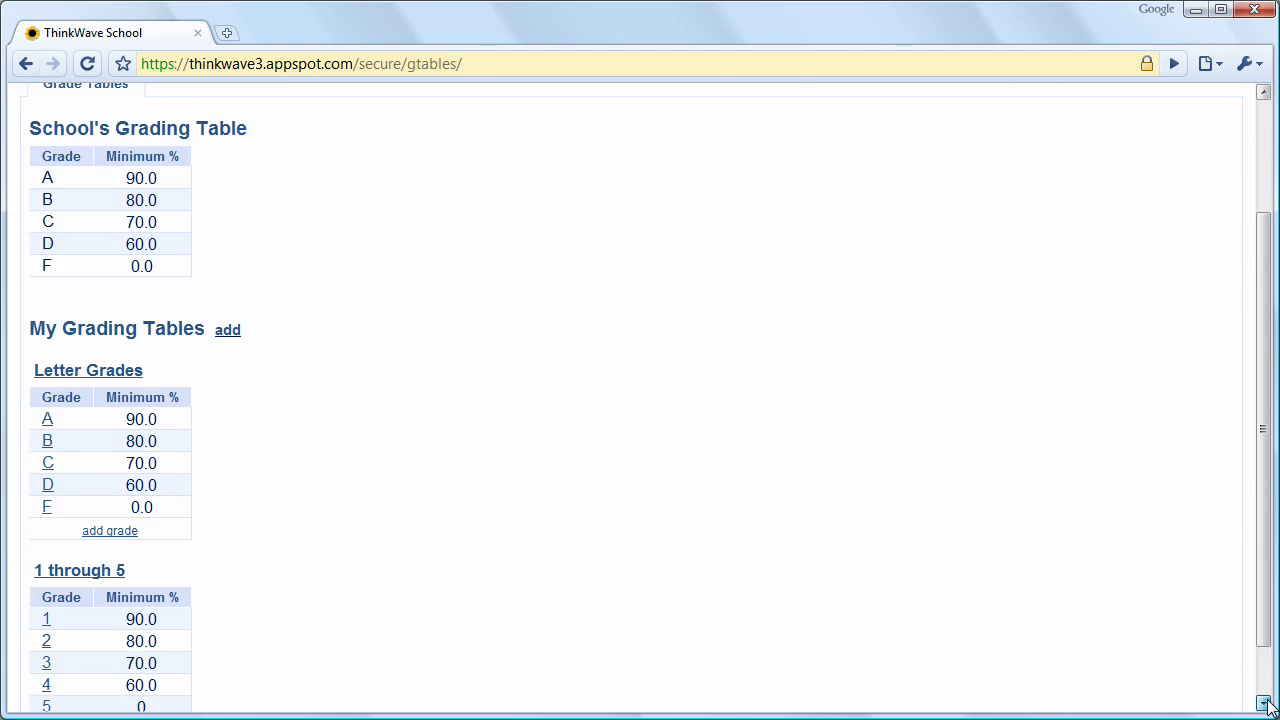
left_click(1264, 704)
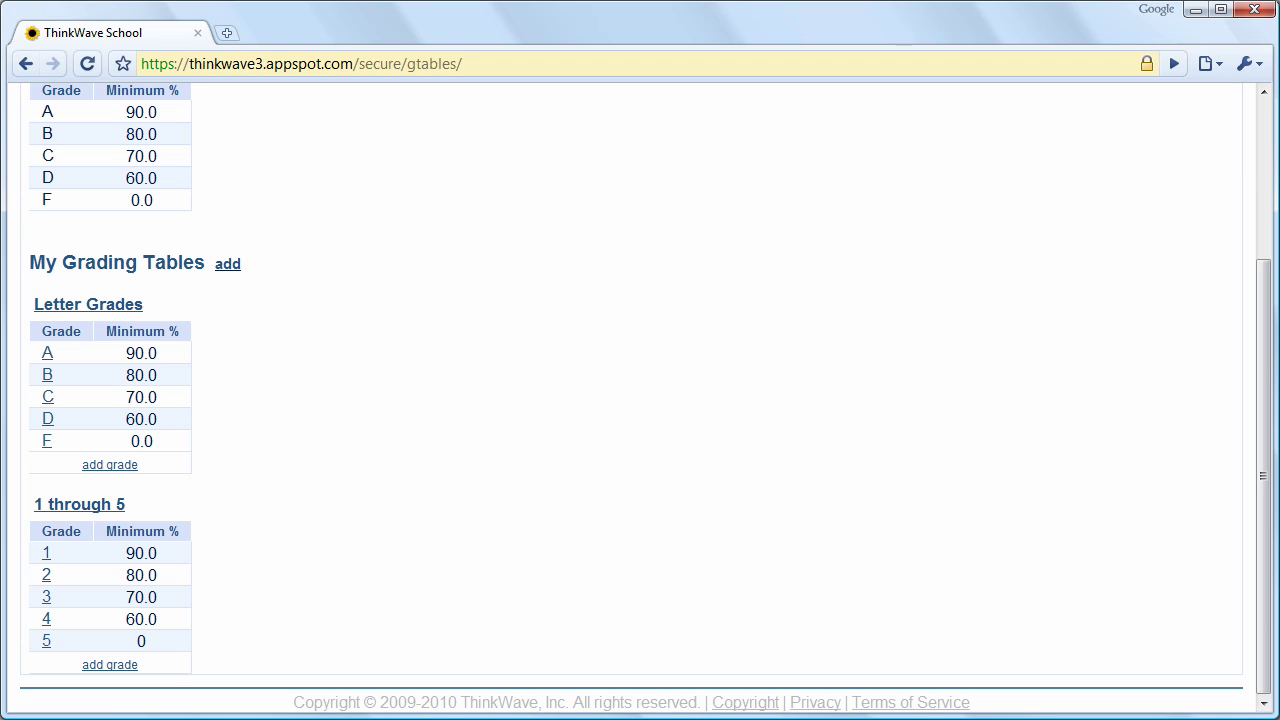
left_click(1265, 200)
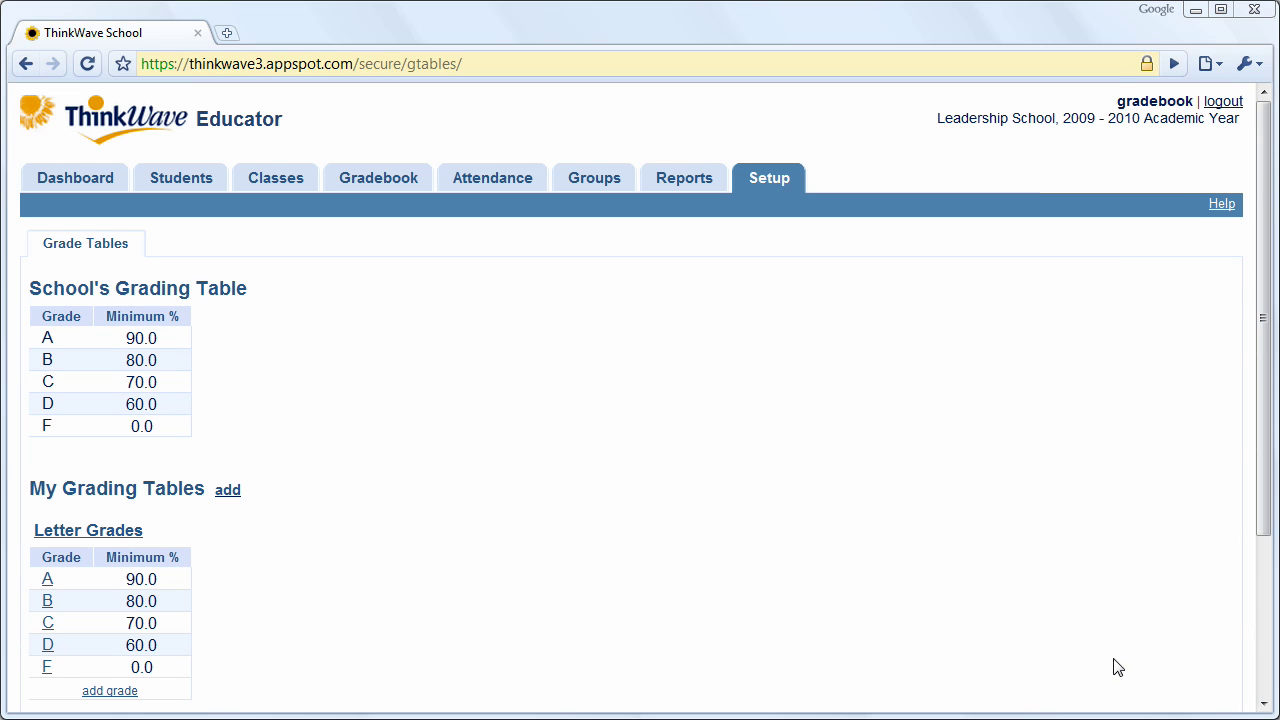
left_click(782, 188)
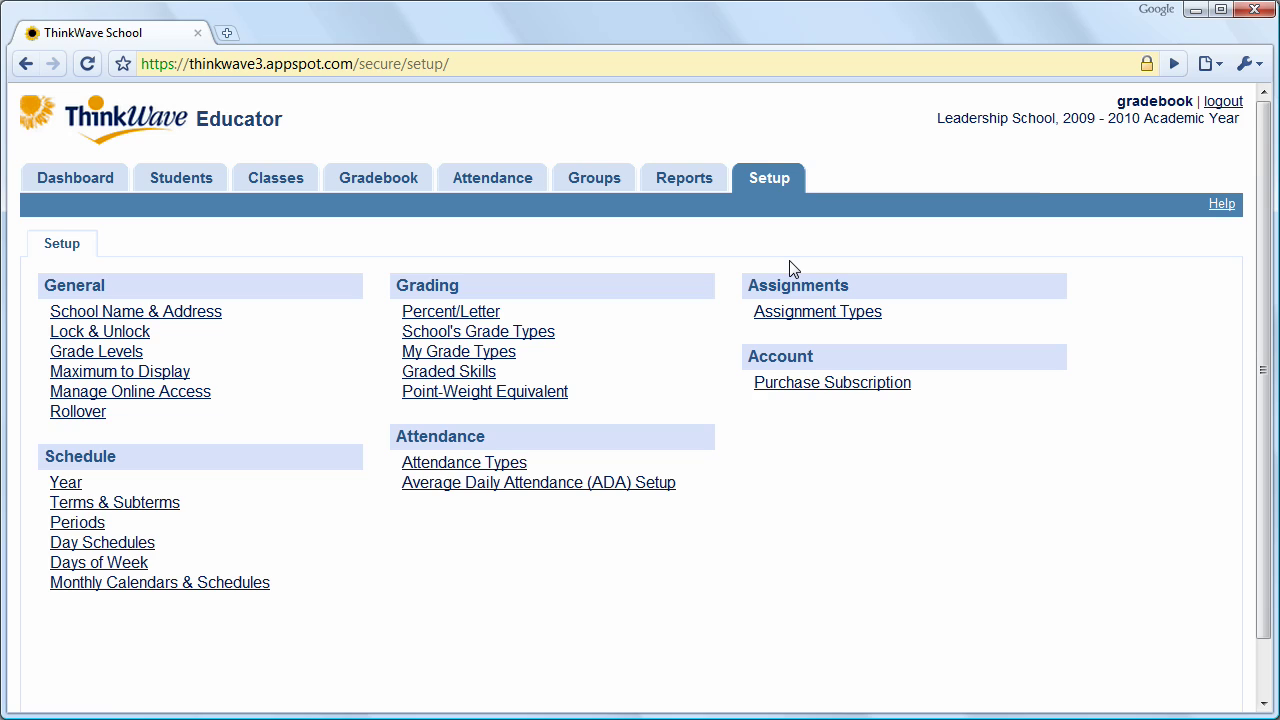
left_click(797, 315)
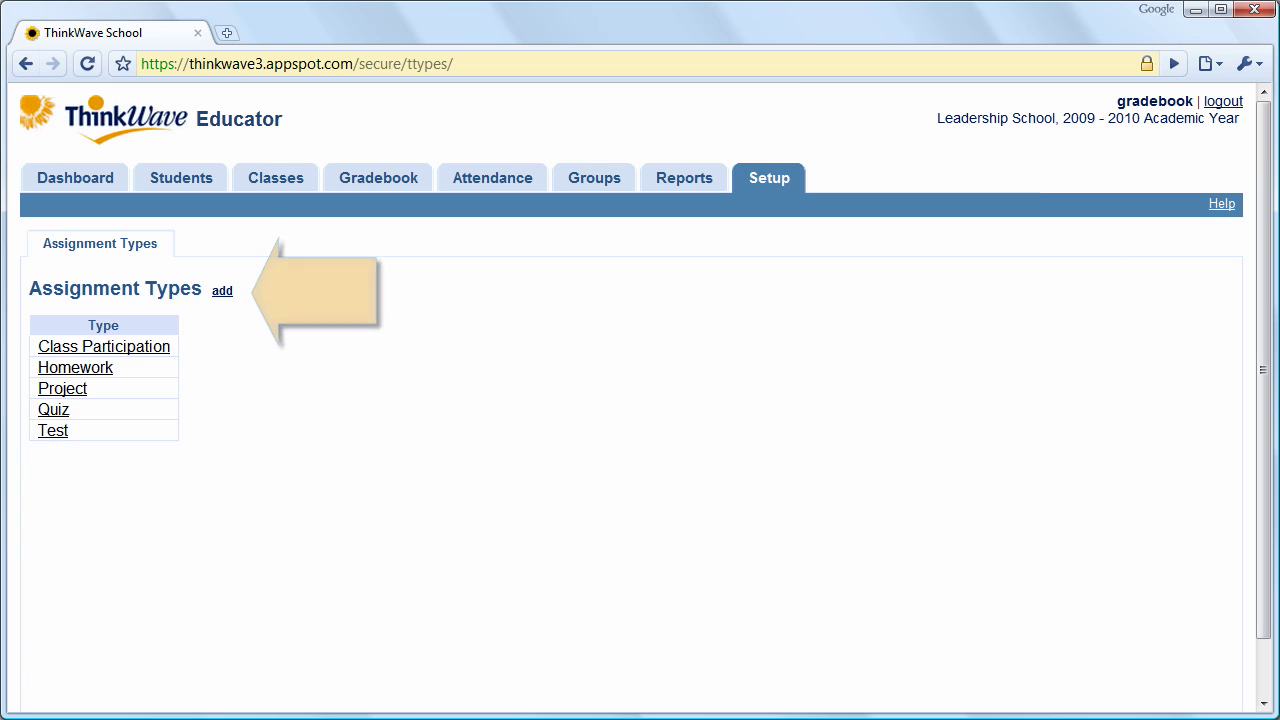
left_click(776, 182)
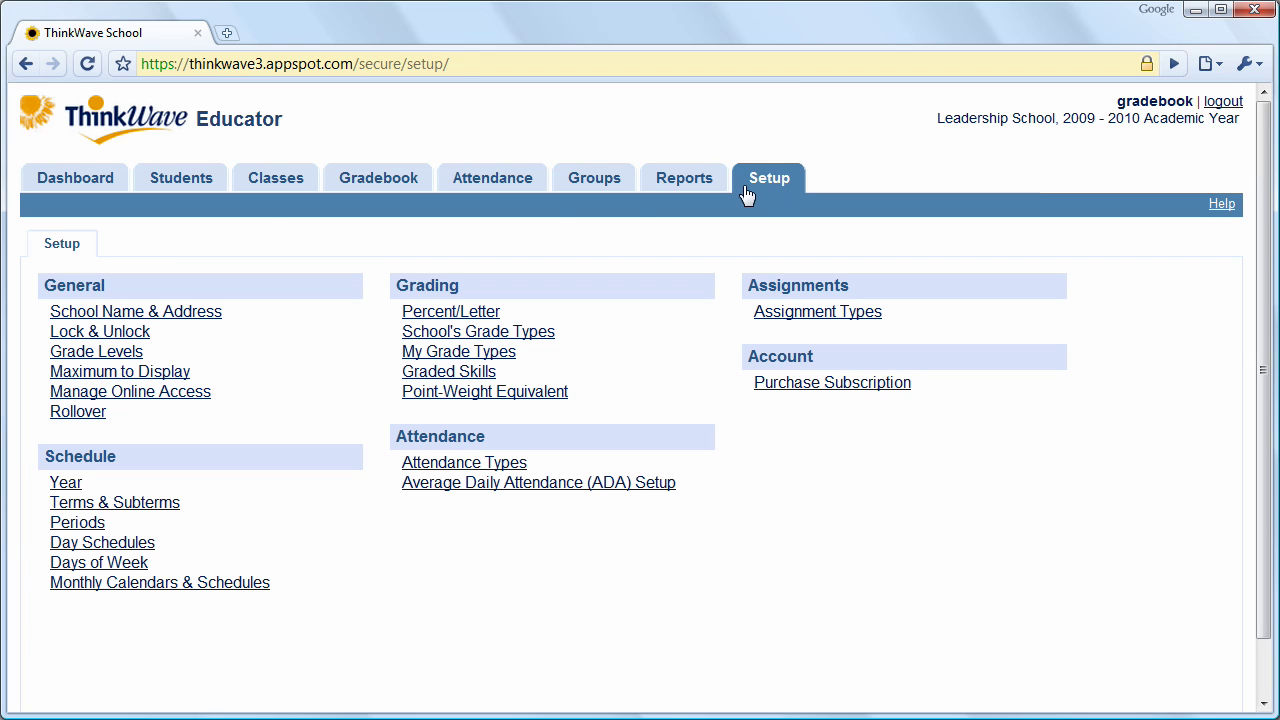
Mark the second student Absent in the December 14, 2009 Biology attendance, save, and go to Reports.
left_click(493, 182)
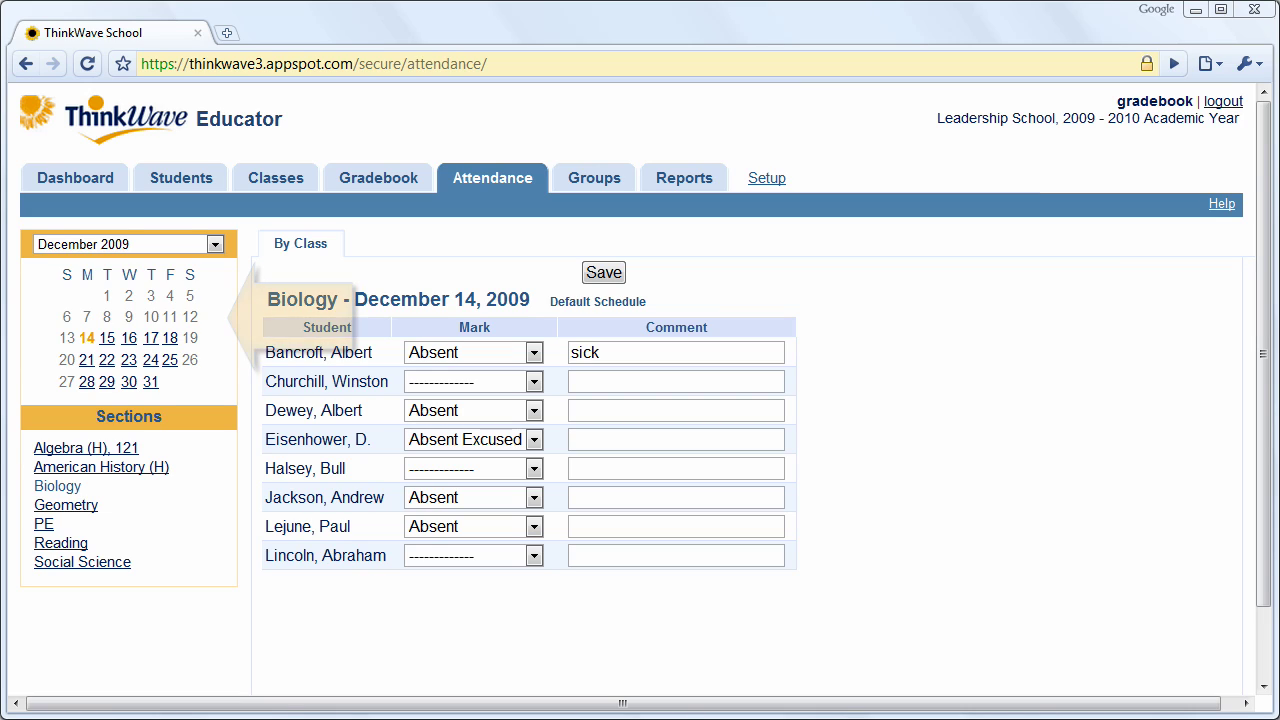
left_click(522, 382)
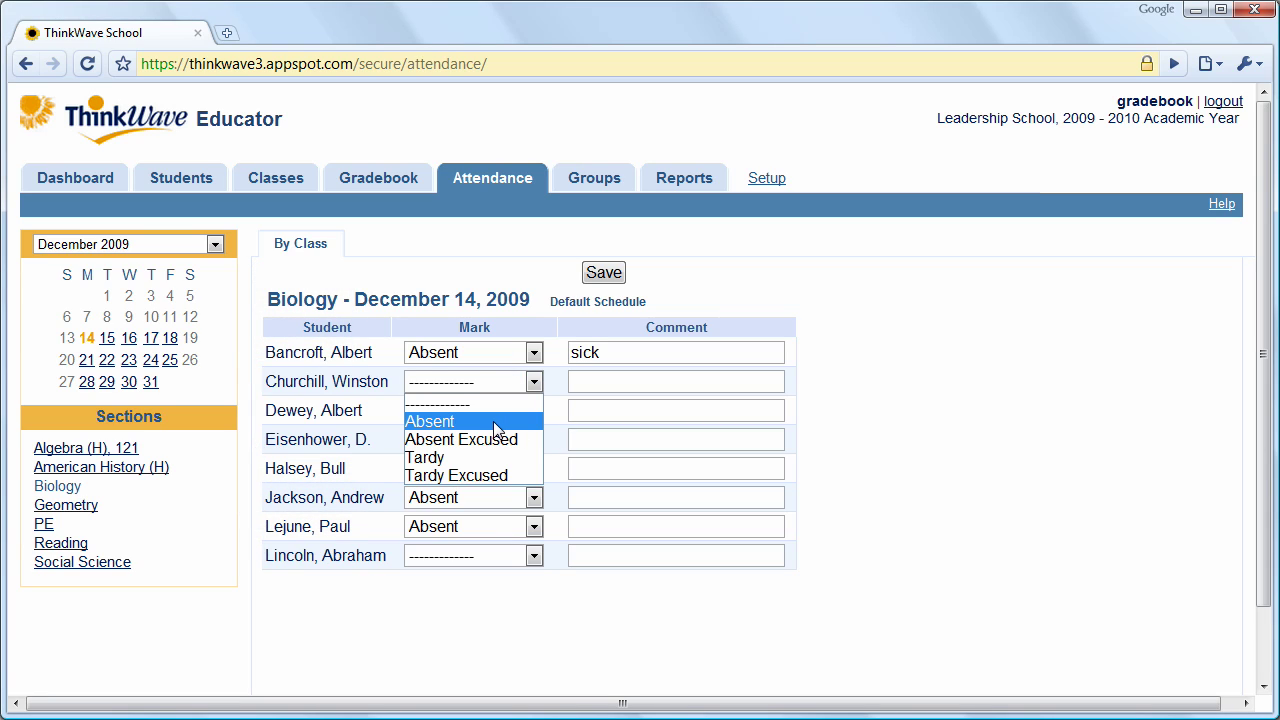
left_click(497, 422)
left_click(606, 272)
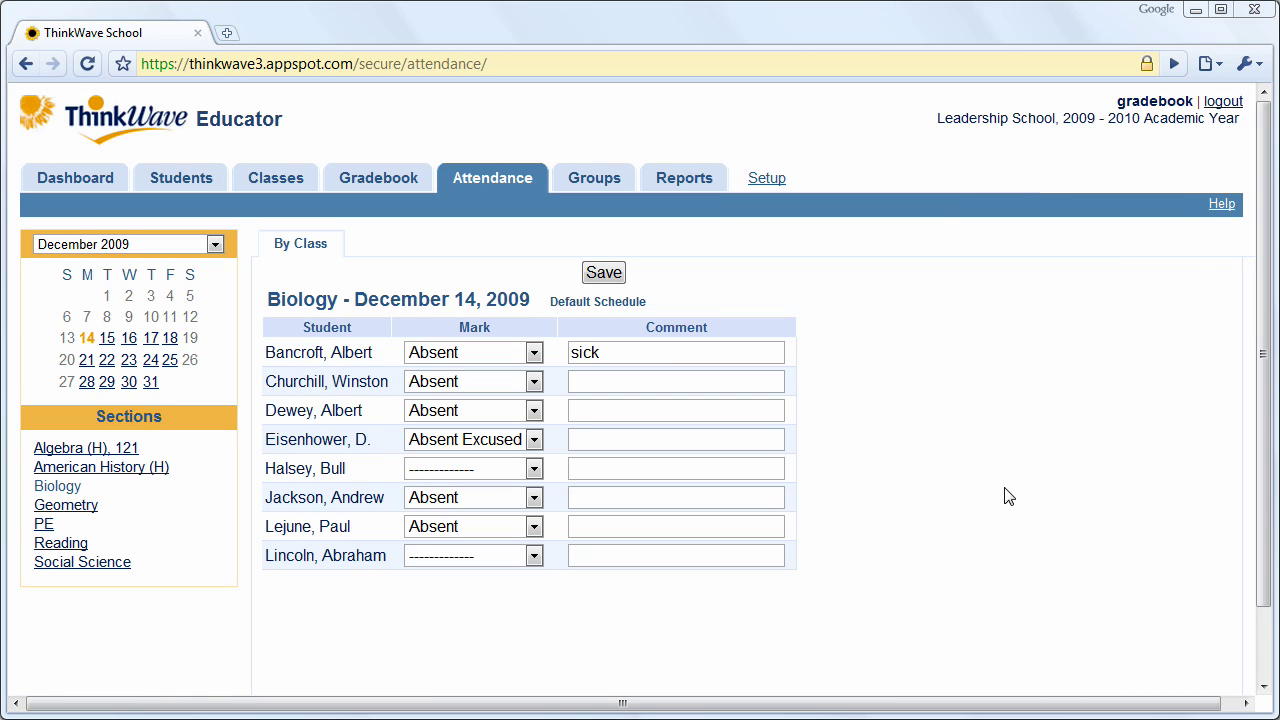
left_click(688, 183)
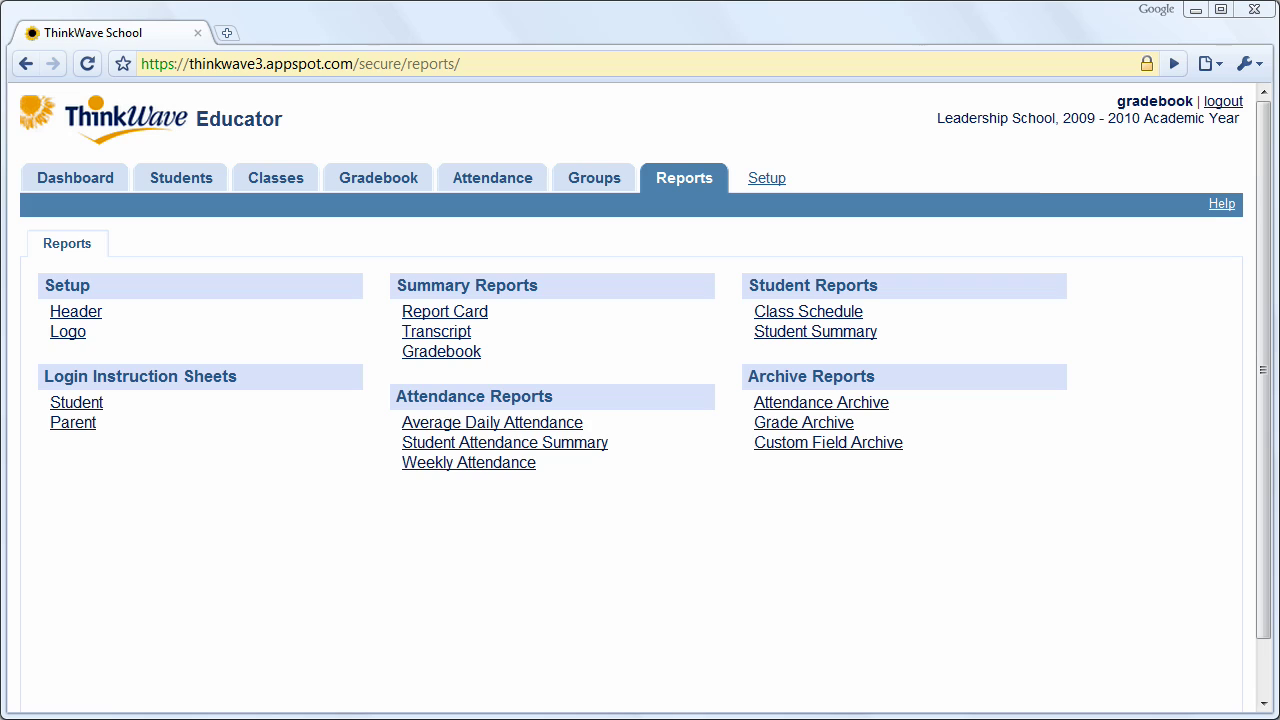
Generate a First Quarter Student Summary report for the third listed student.
left_click(826, 339)
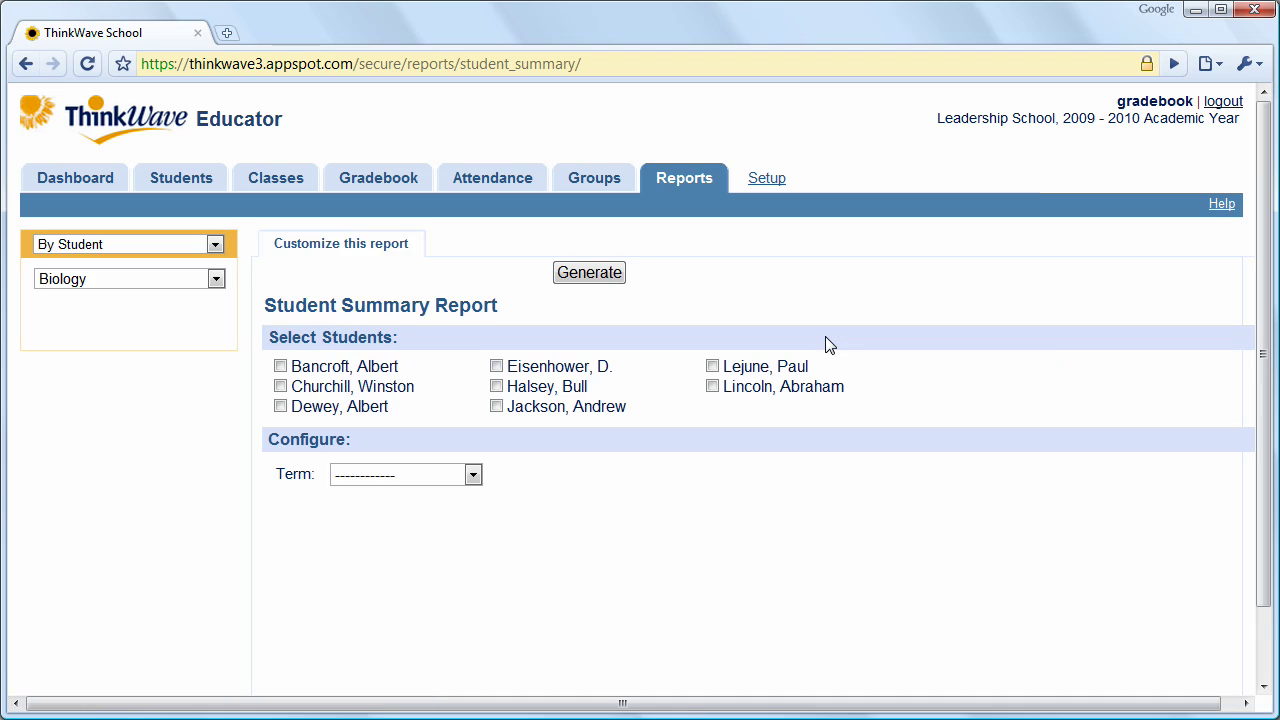
left_click(281, 406)
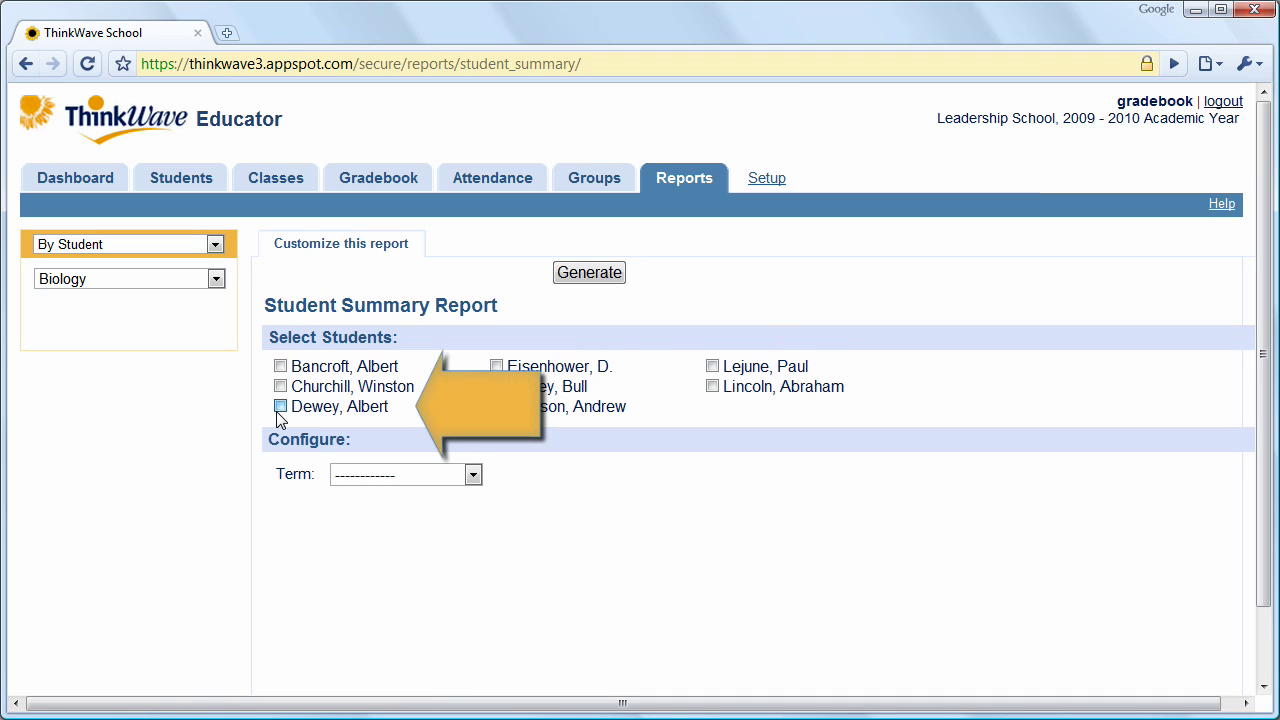
left_click(404, 474)
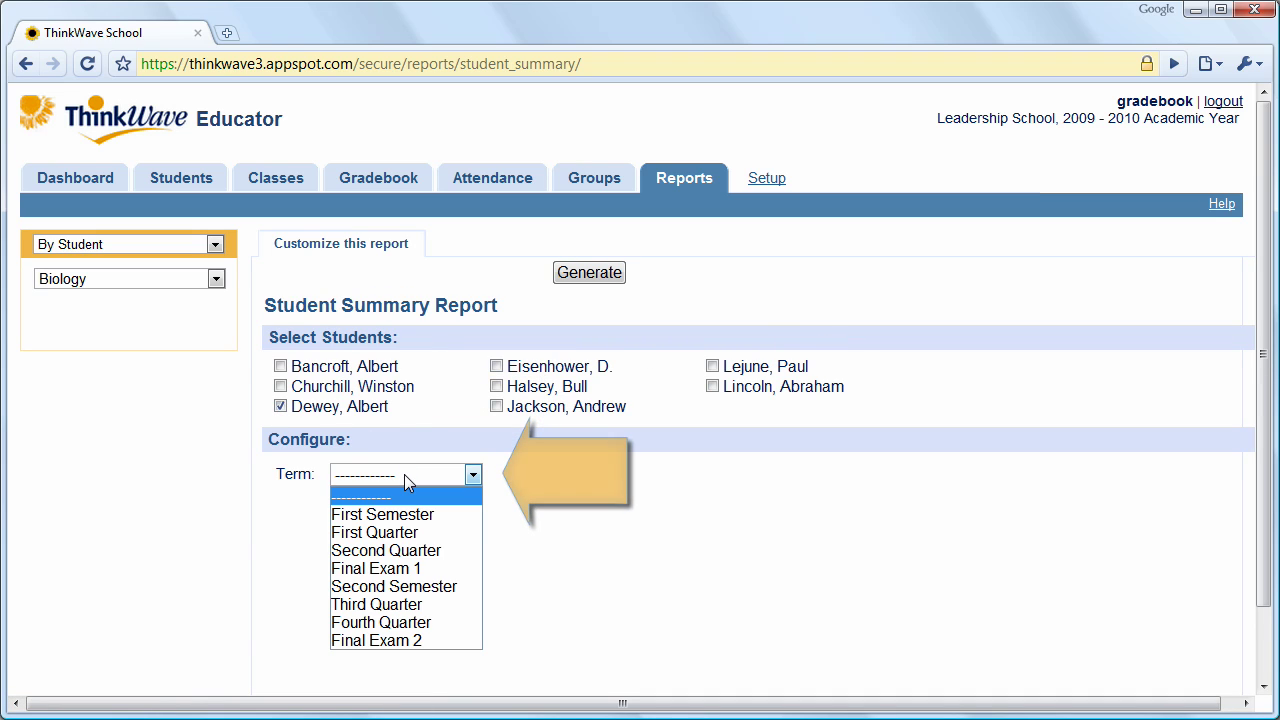
left_click(403, 532)
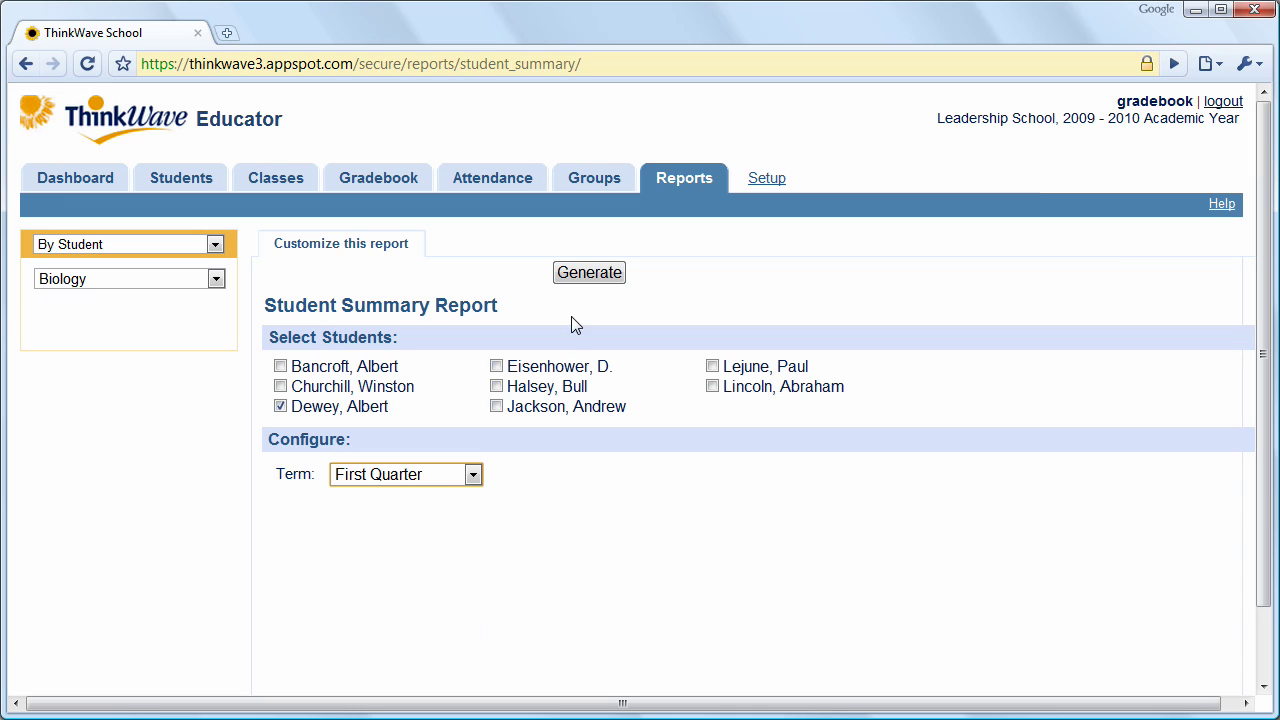
left_click(586, 278)
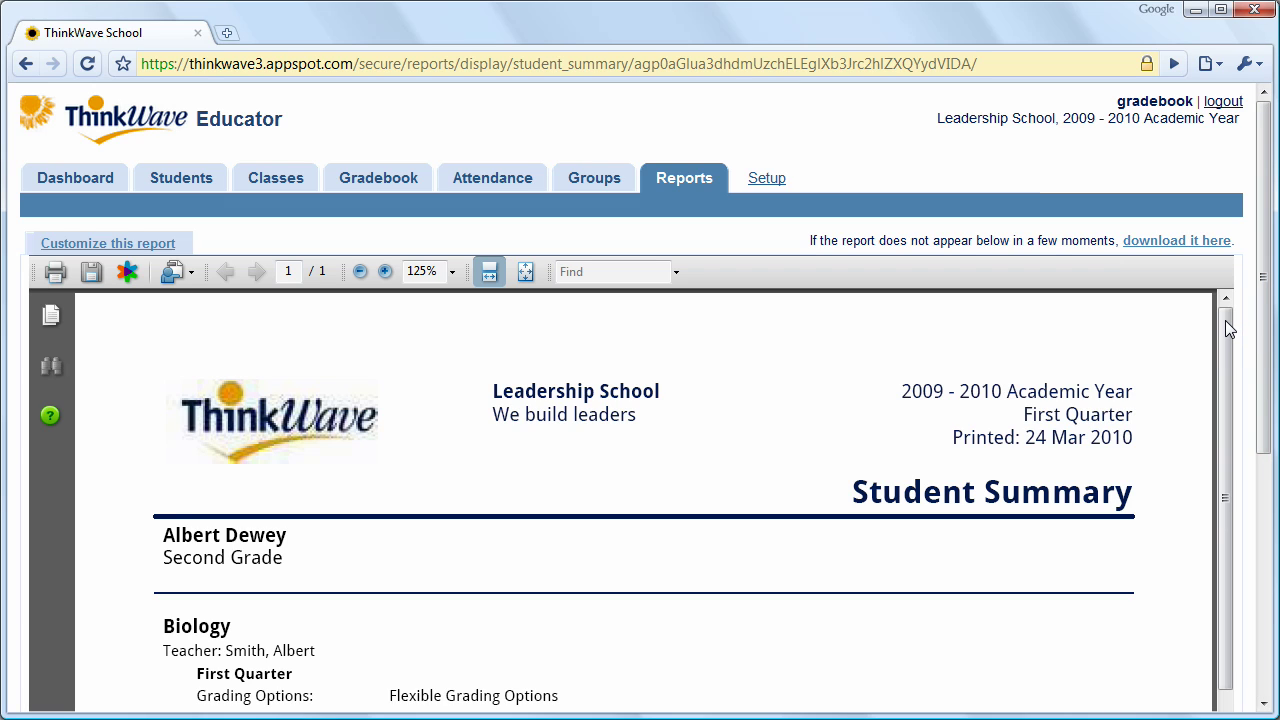
Scroll through the report's grade details, showing Biology's D (65.48%), then return to the top.
scroll(1220, 370, "down", 3)
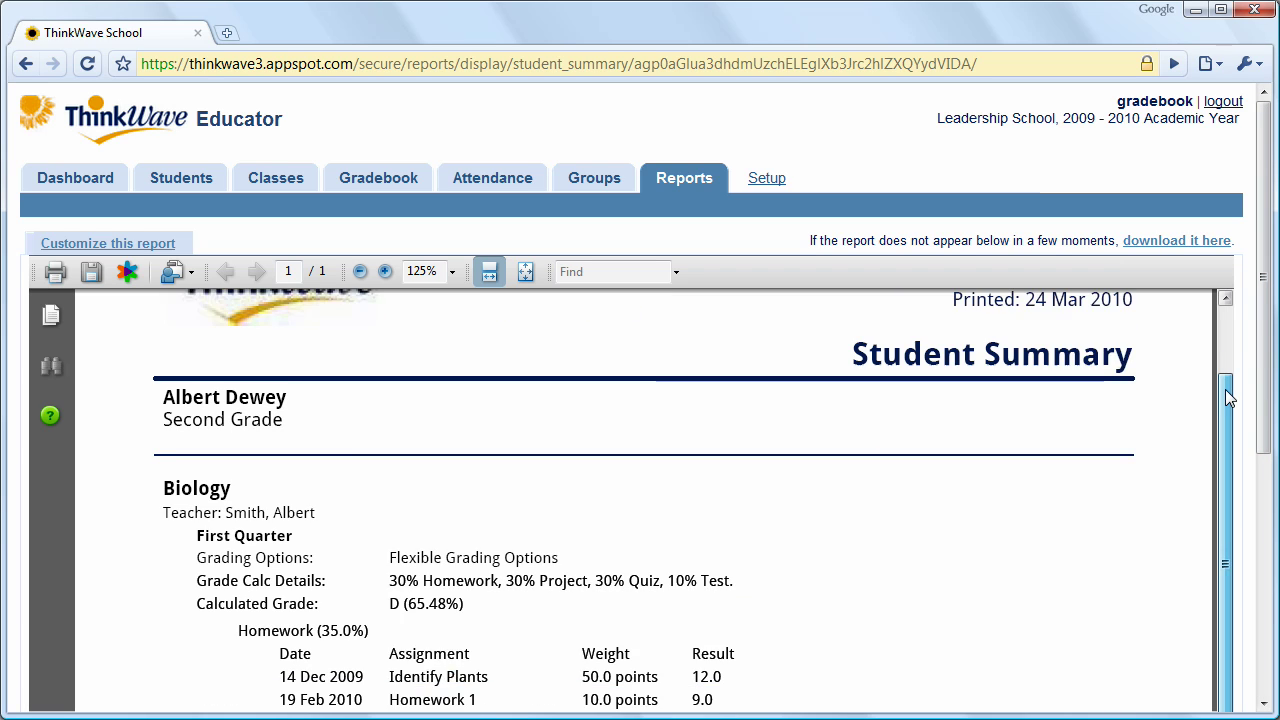
left_click_drag(1232, 431, 1247, 502)
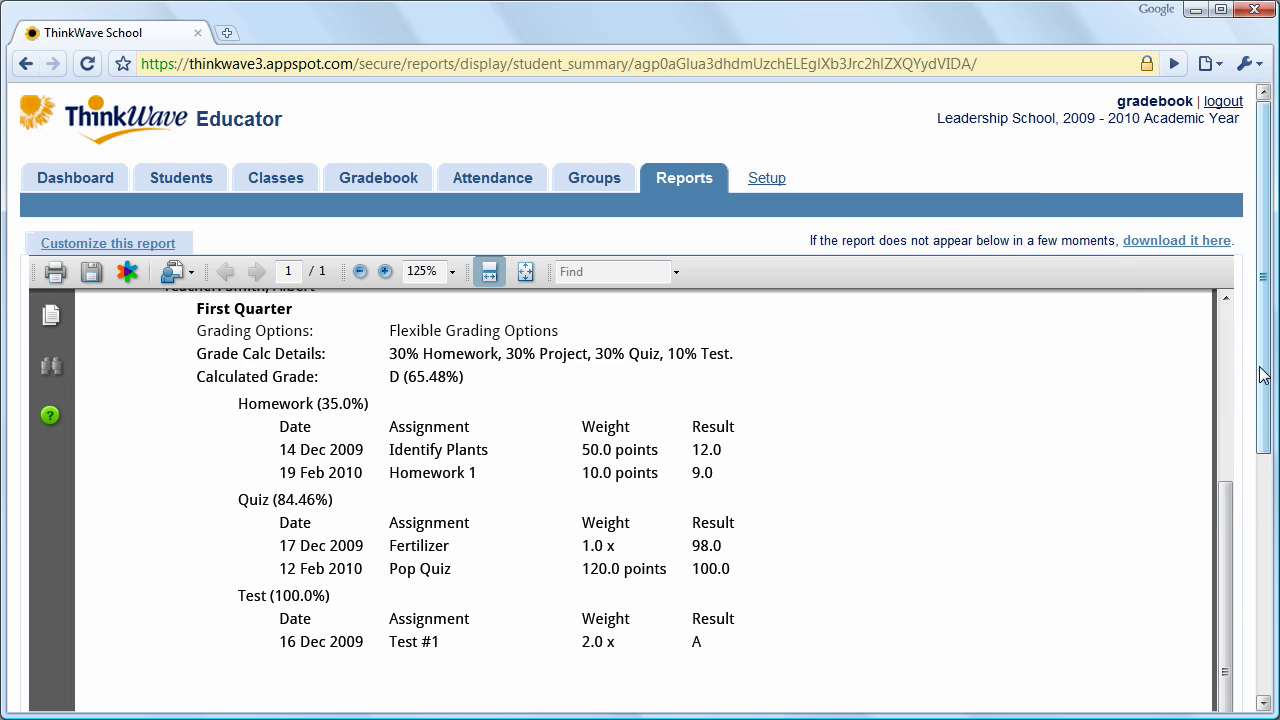
left_click(1229, 320)
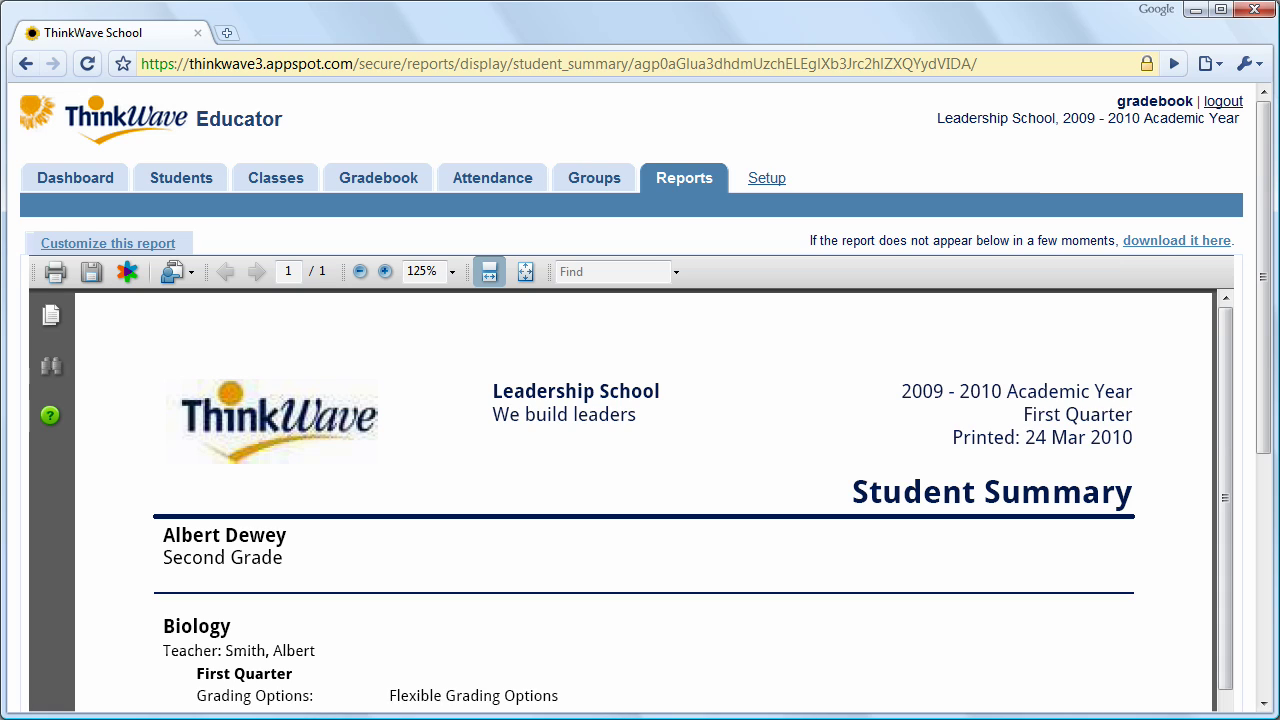
Go back to the Reports list and log out to the ThinkWave homepage.
left_click(675, 178)
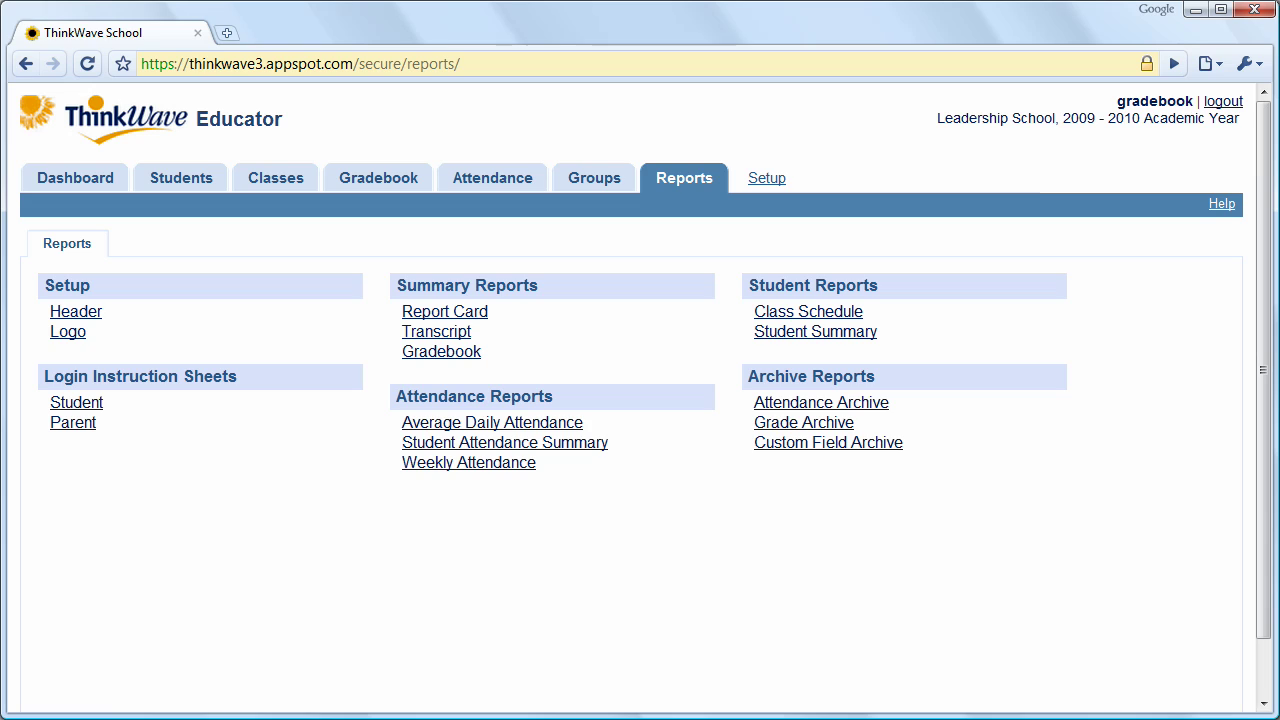
left_click(1236, 106)
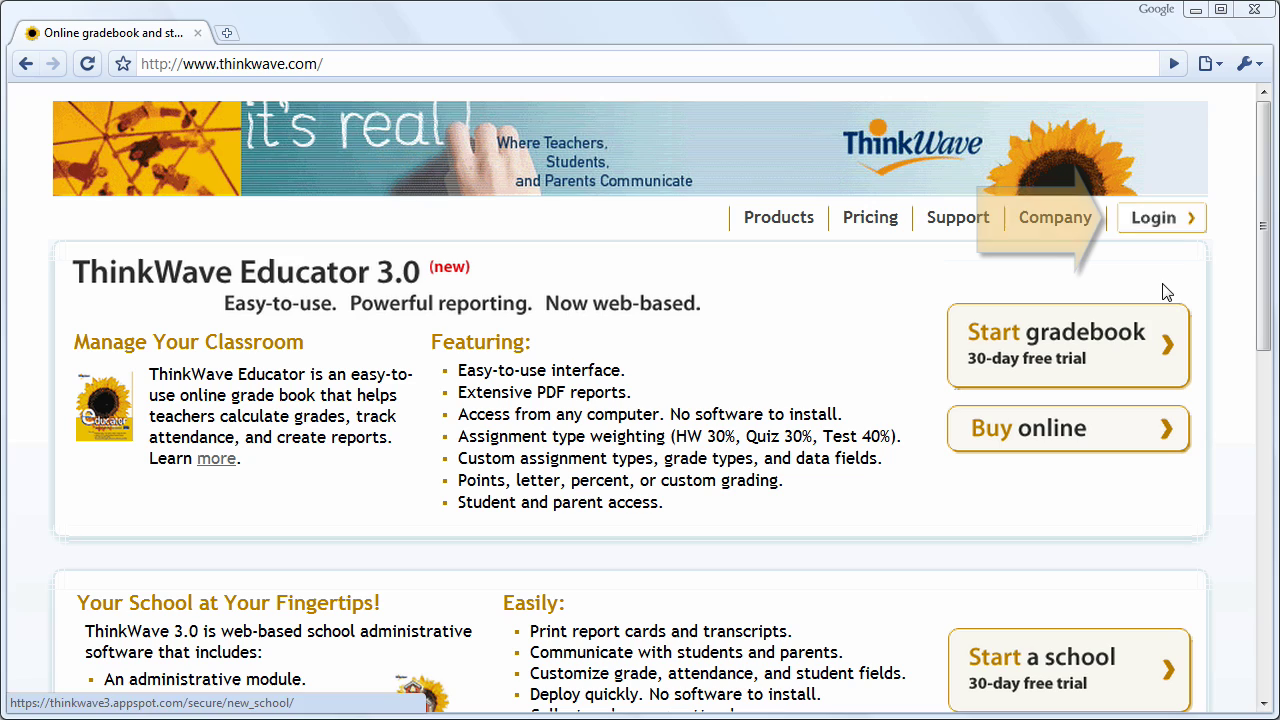
Log in as a student and filter First Semester assignments to Biology's five graded ones.
left_click(1151, 222)
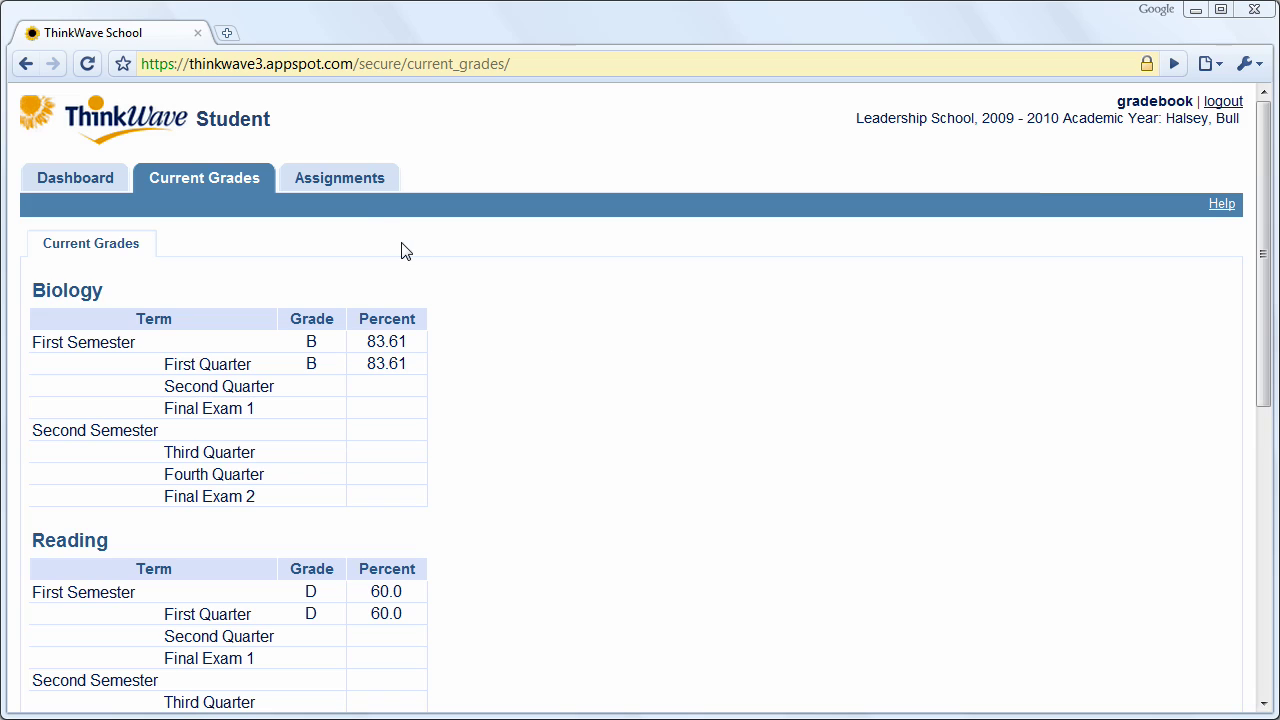
left_click(340, 180)
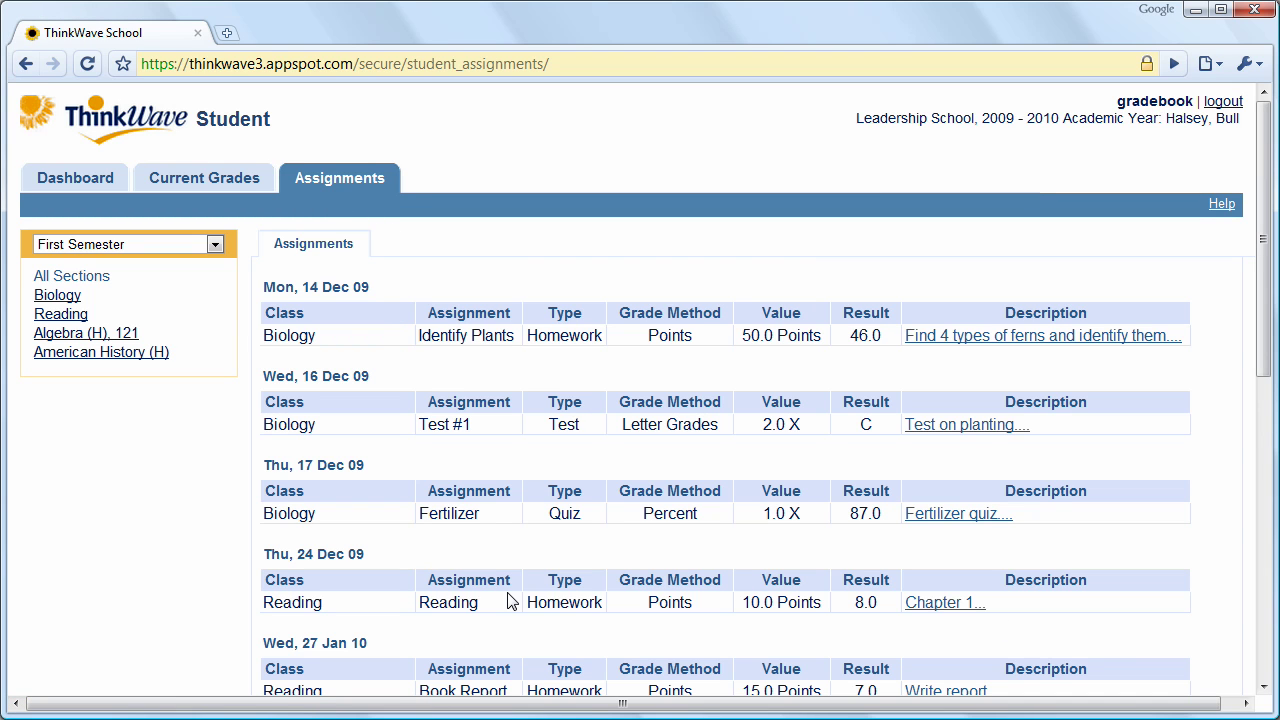
left_click(60, 299)
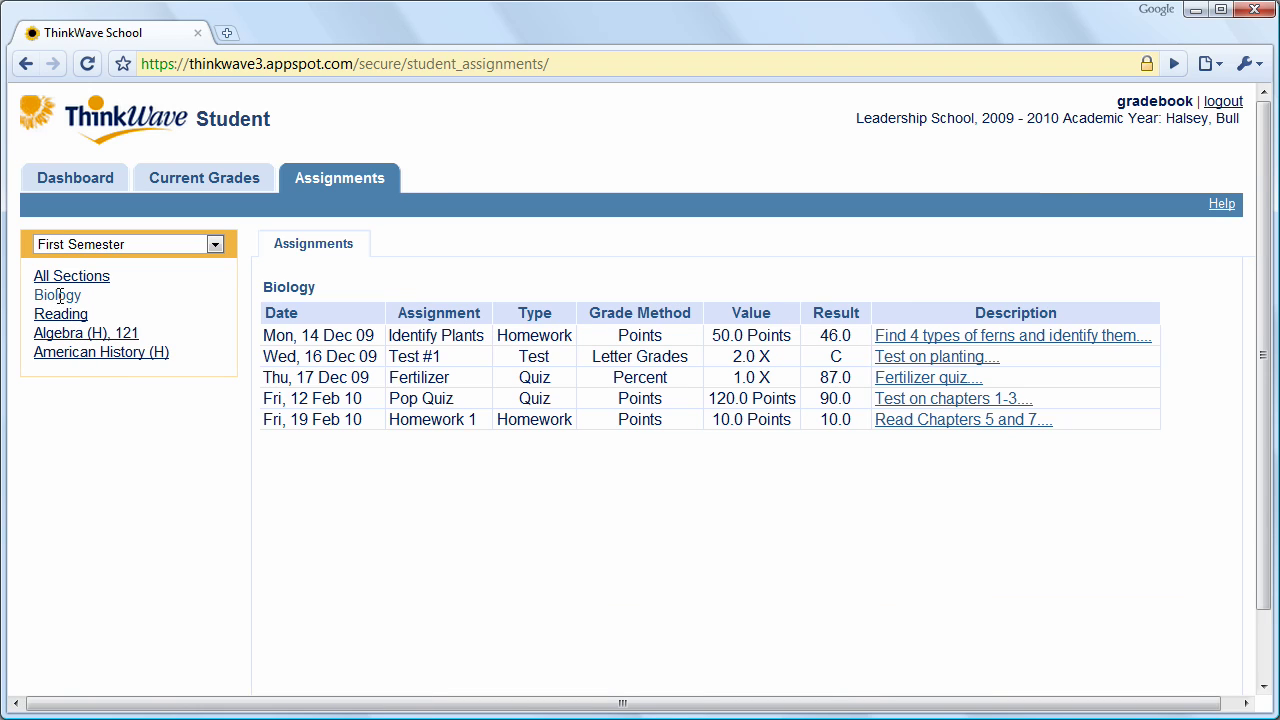